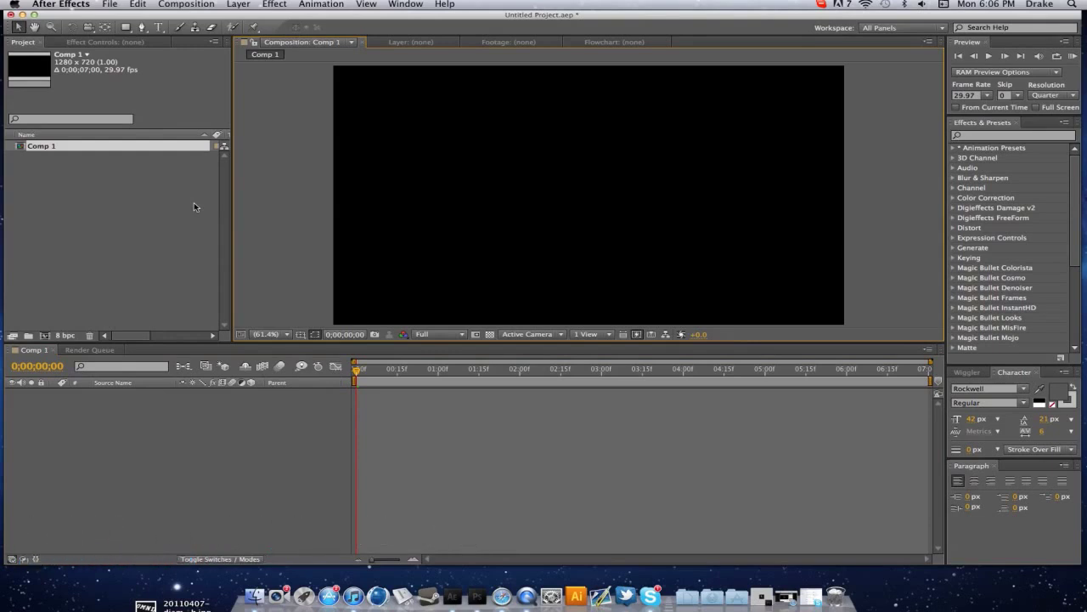
pyautogui.click(318, 224)
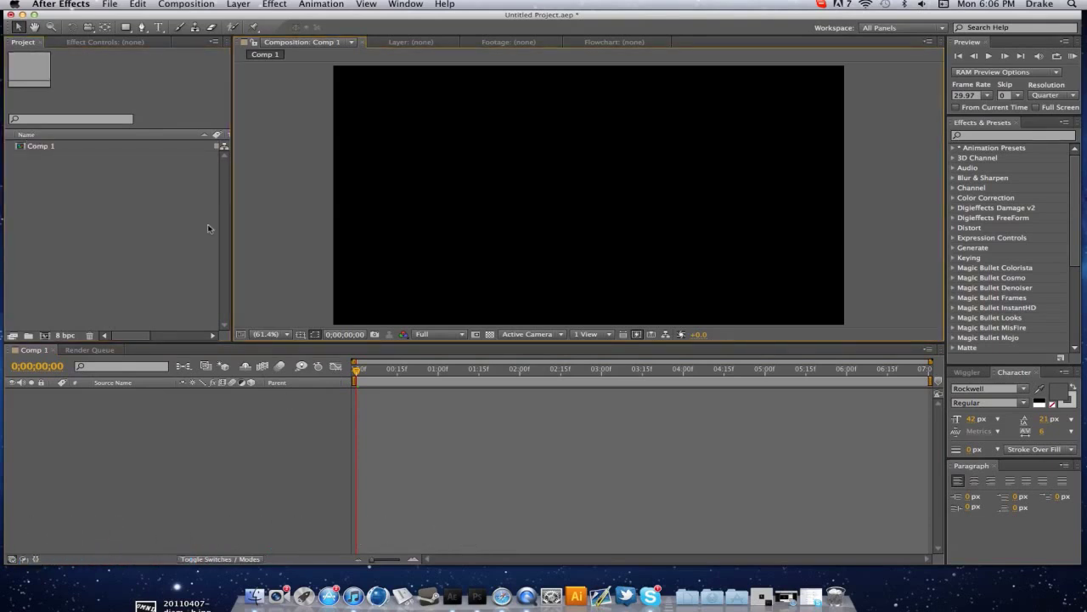
pyautogui.click(193, 146)
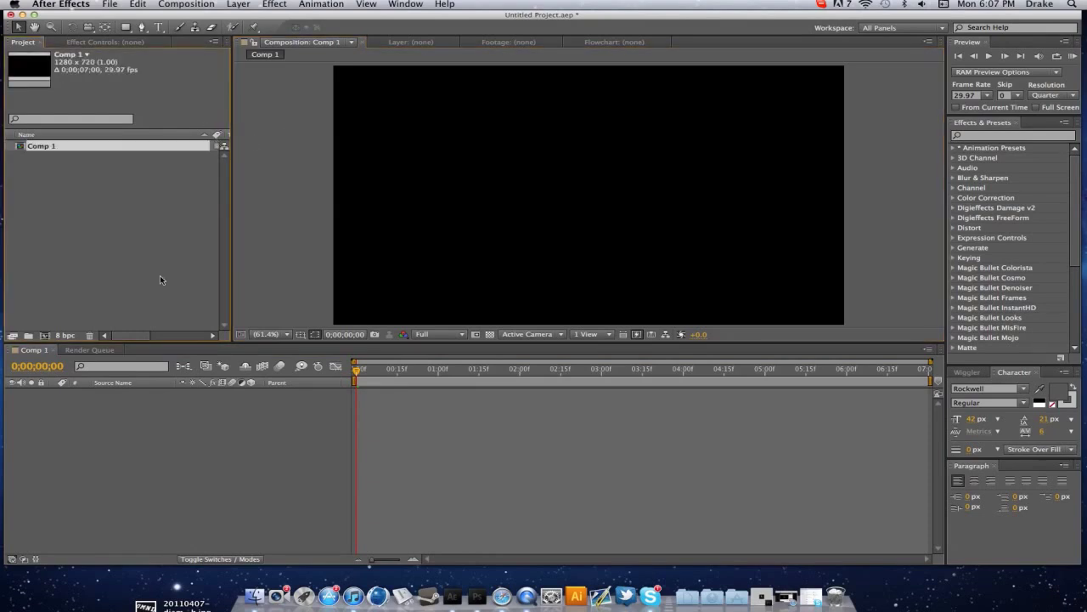
pyautogui.click(258, 267)
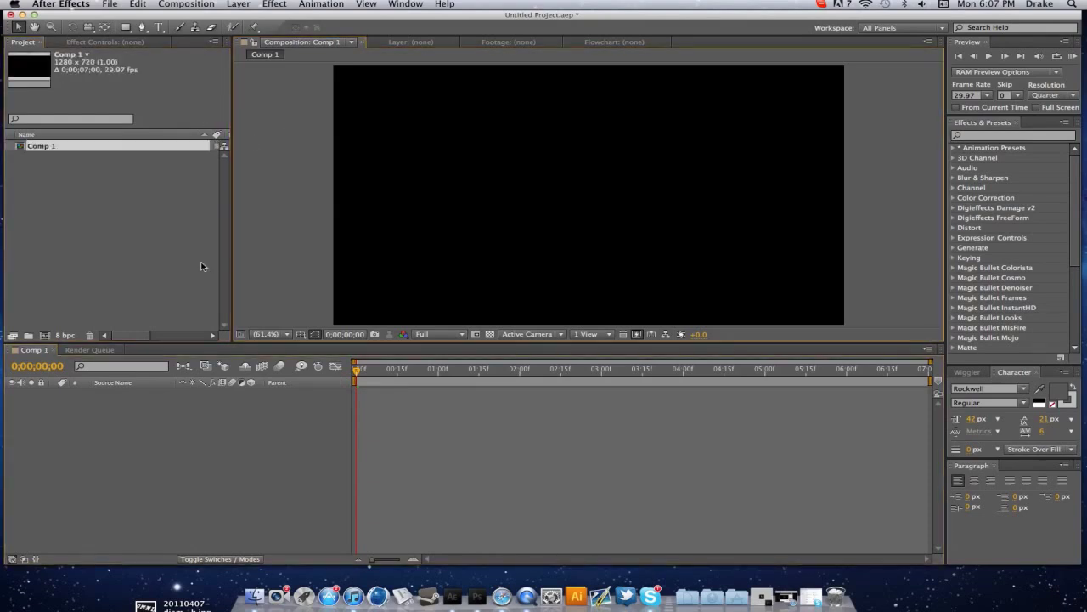
pyautogui.click(201, 266)
pyautogui.click(137, 4)
pyautogui.moveTo(127, 18)
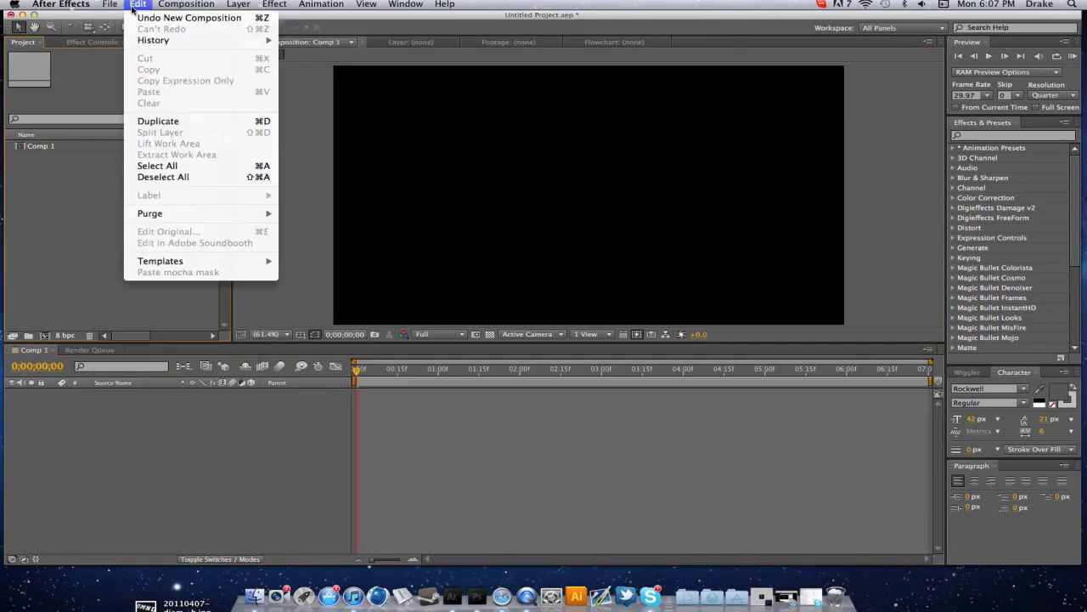
pyautogui.click(326, 230)
pyautogui.click(212, 429)
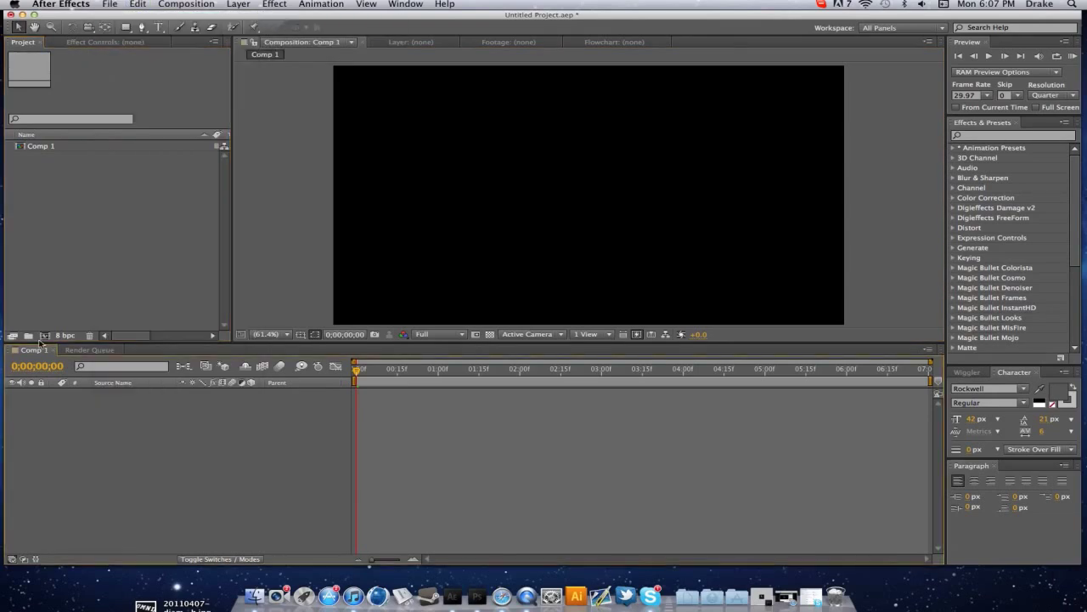
# Step: Create a new black solid layer at the composition size of 1280 x 720 px
pyautogui.click(240, 5)
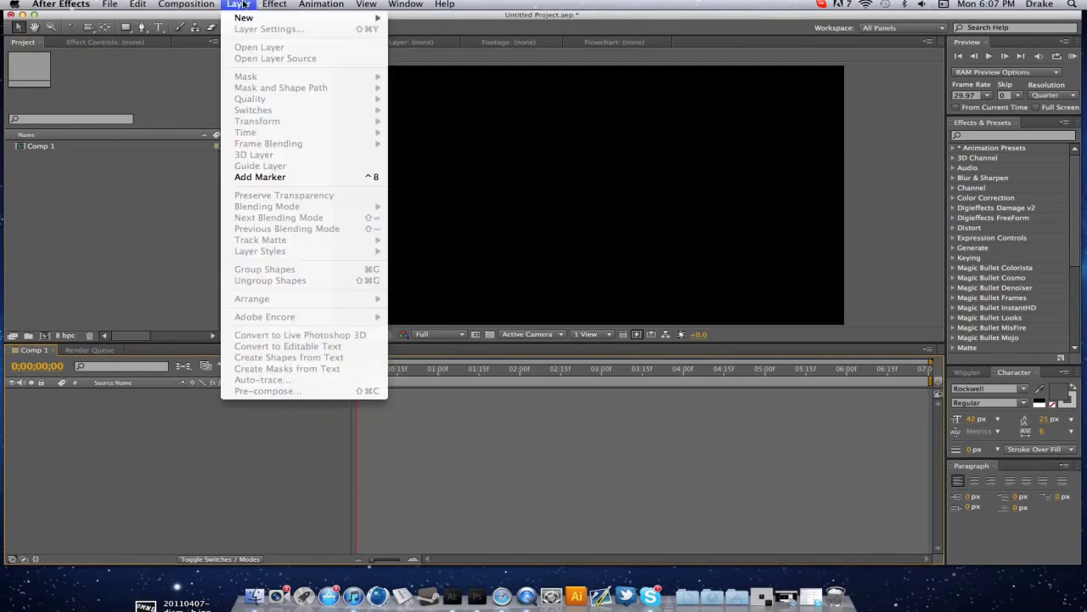
pyautogui.moveTo(244, 18)
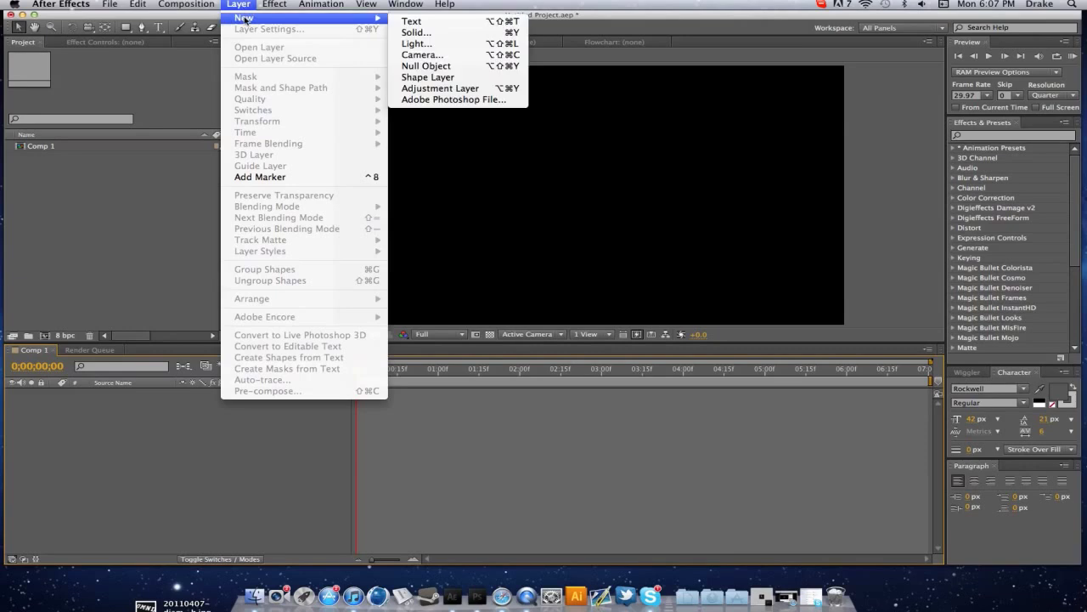
pyautogui.click(416, 32)
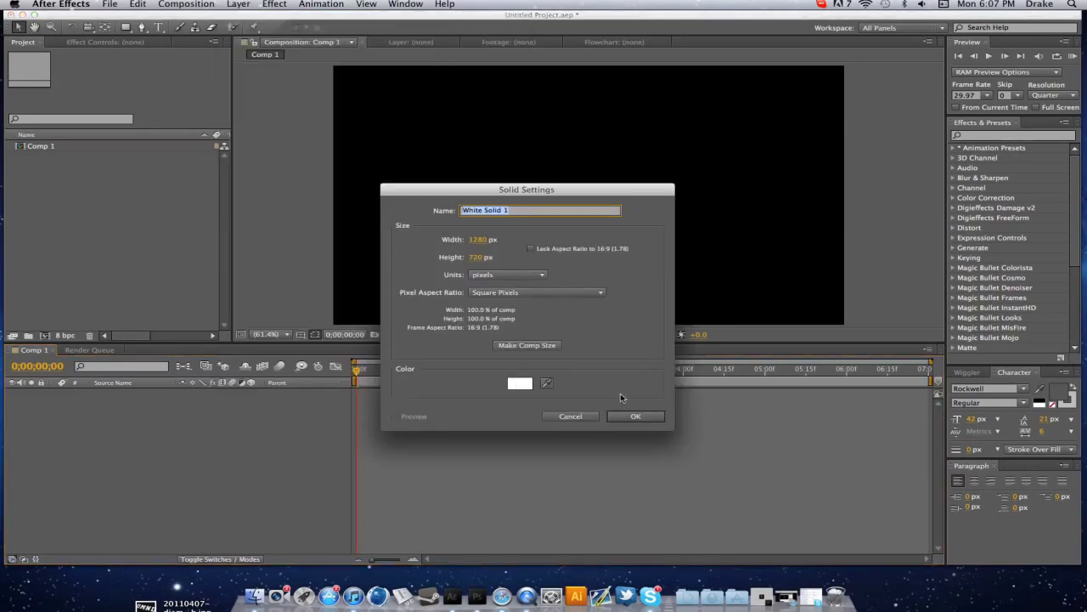
pyautogui.click(524, 389)
pyautogui.click(243, 464)
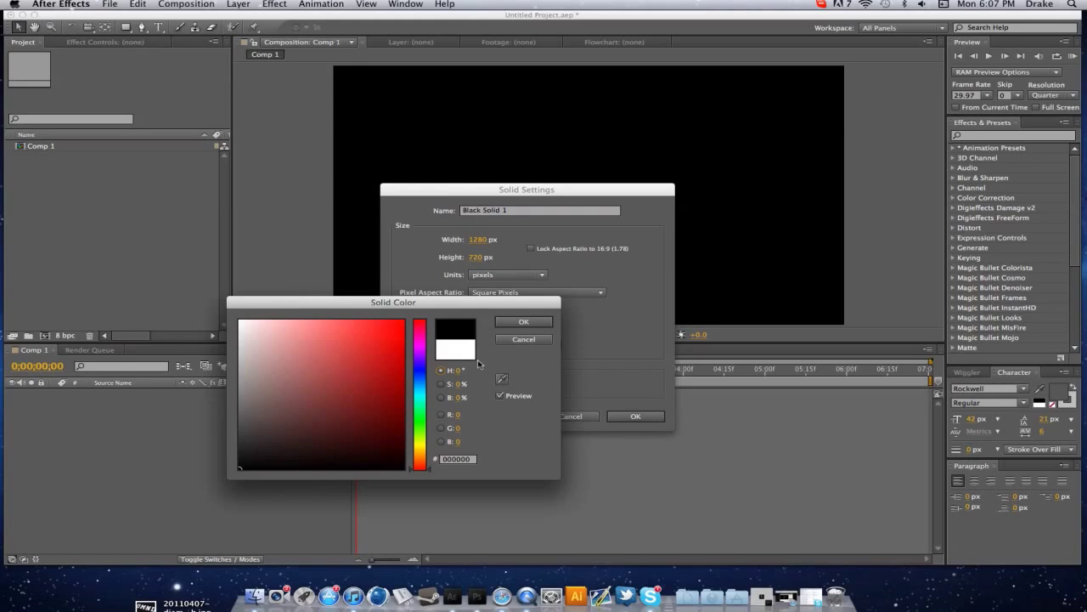
pyautogui.click(506, 321)
pyautogui.click(638, 415)
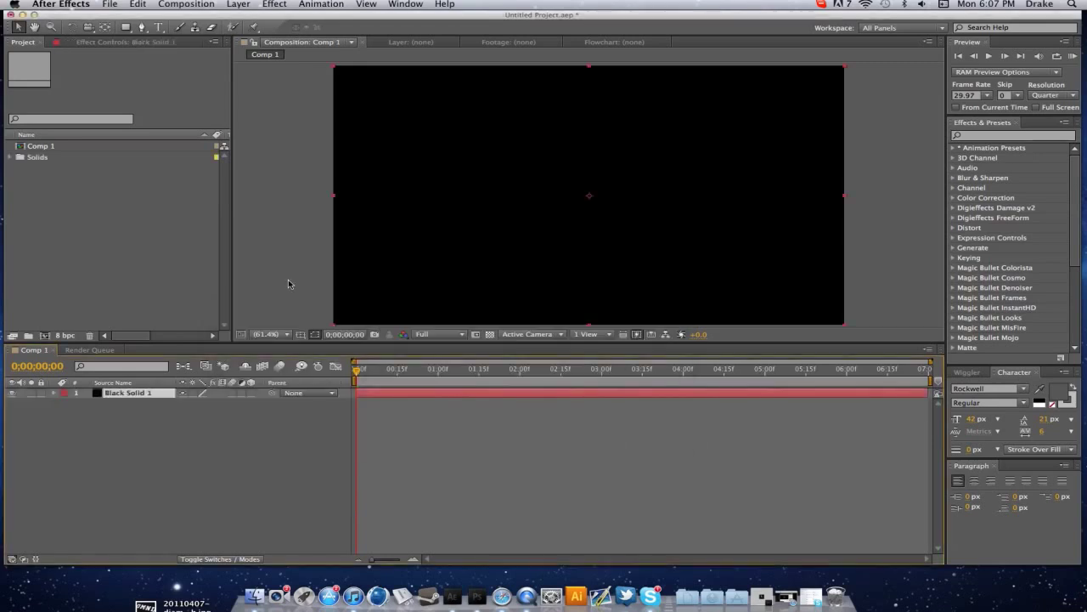
# Step: Rename the black solid layer as Particles
pyautogui.click(386, 418)
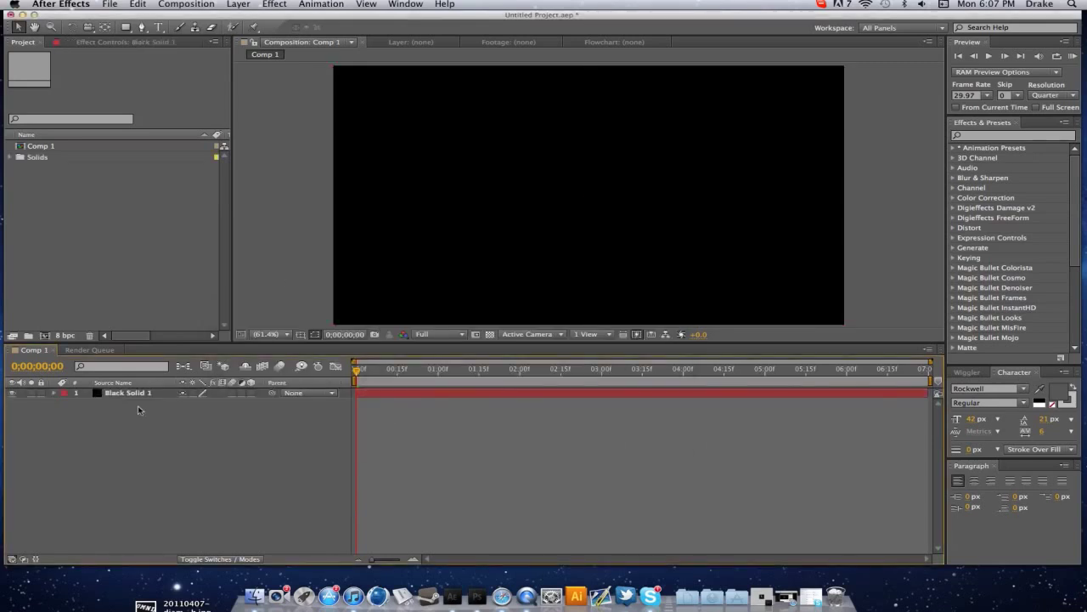
pyautogui.click(136, 393)
pyautogui.press('Return')
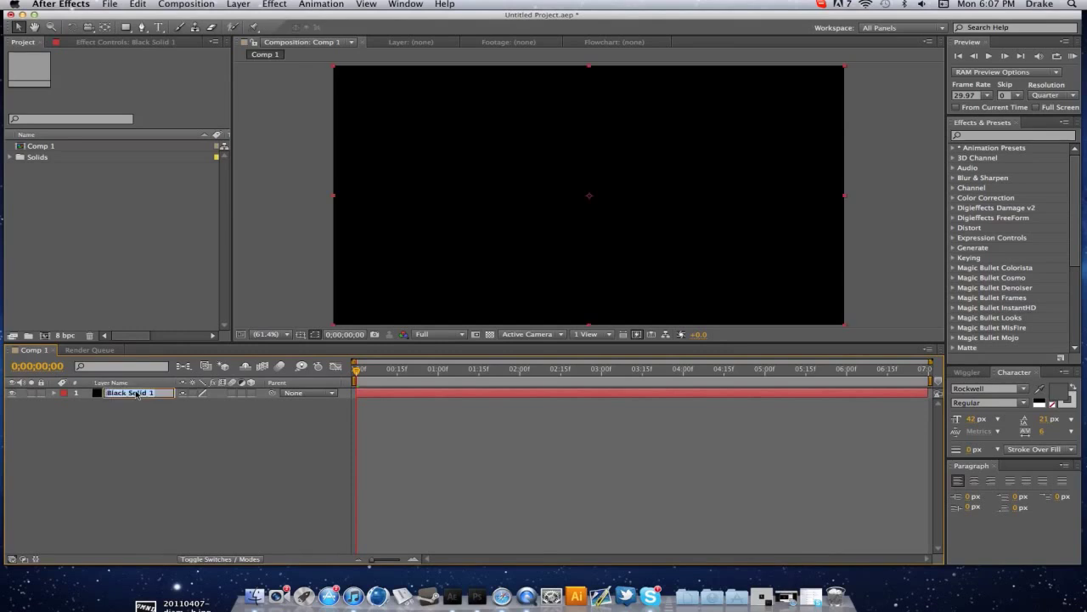
pyautogui.write('Particles')
pyautogui.click(168, 437)
# Step: Apply the Trapcode Particular effect to the Particles layer
pyautogui.click(146, 396)
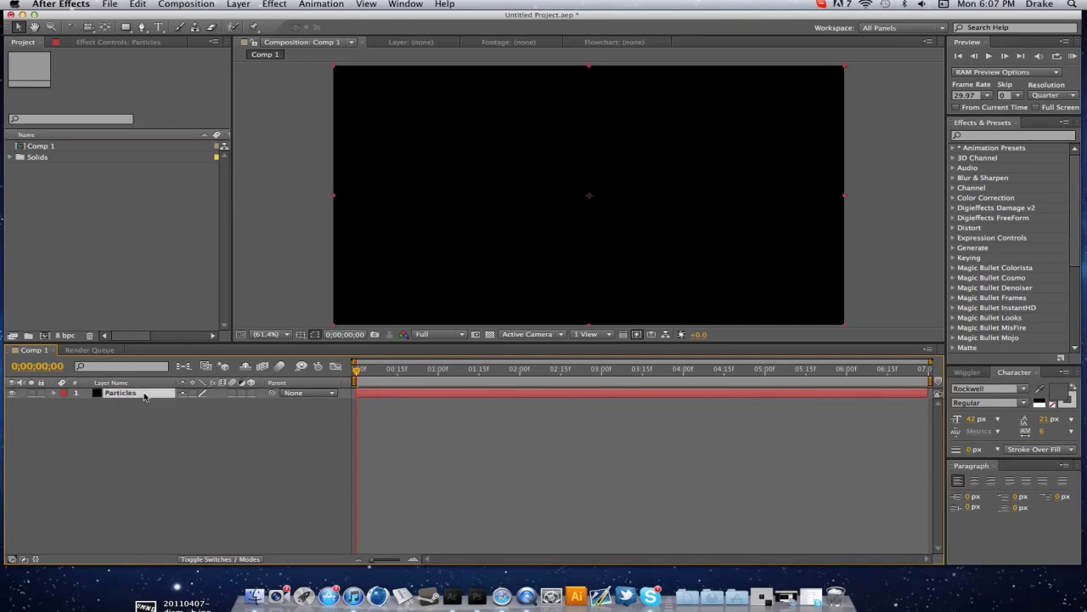
pyautogui.click(239, 4)
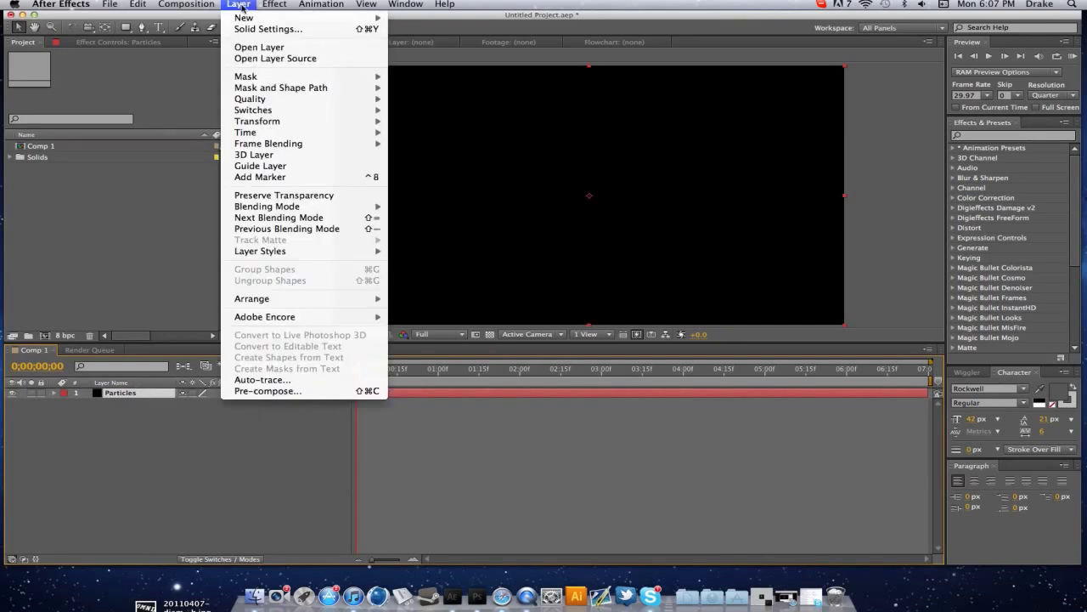
pyautogui.moveTo(282, 4)
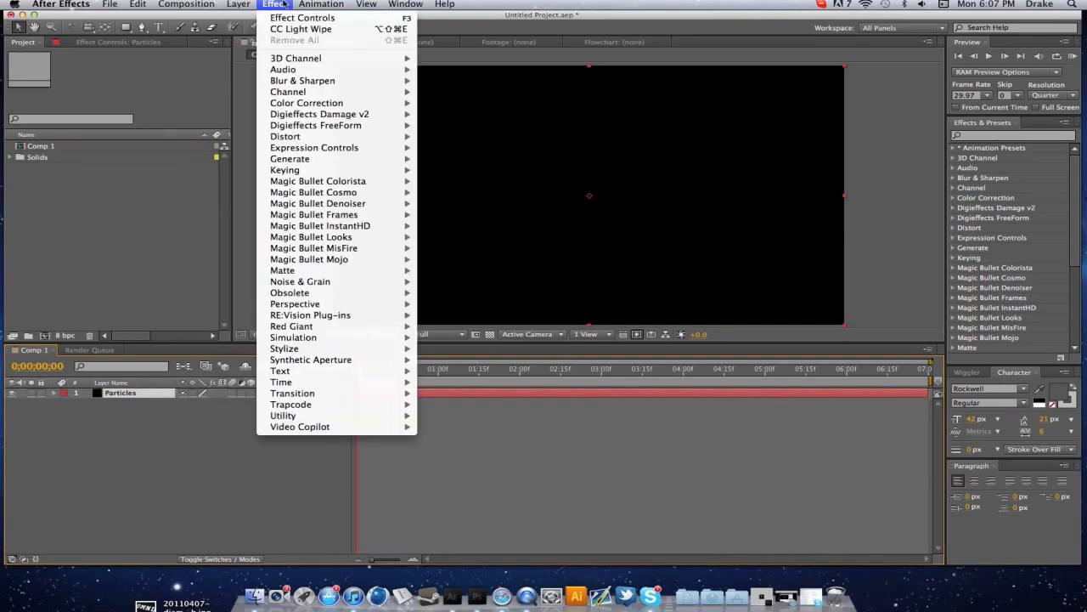
pyautogui.moveTo(339, 407)
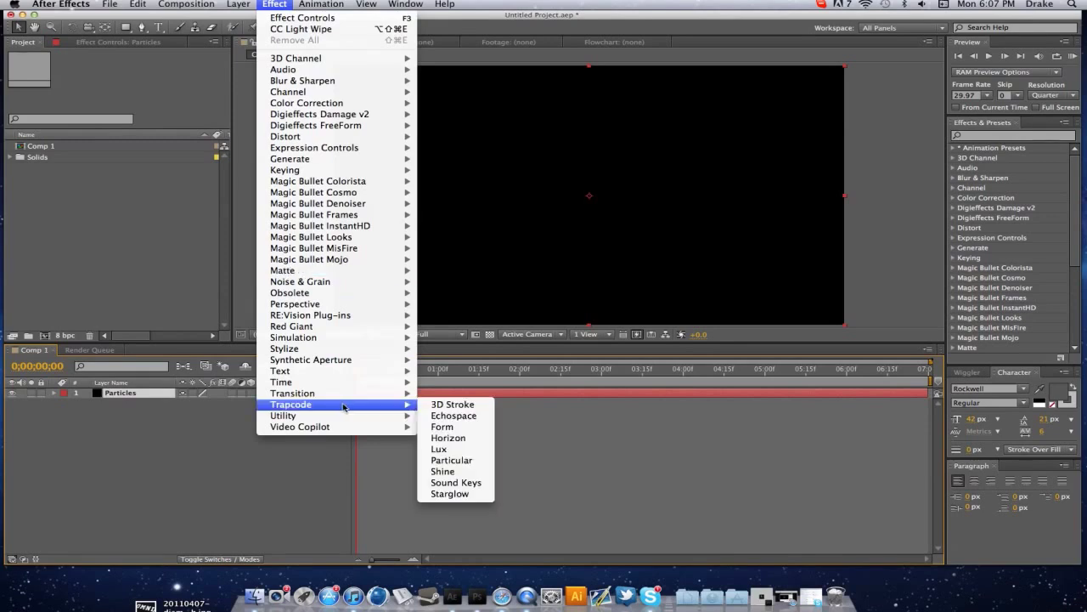
pyautogui.click(451, 463)
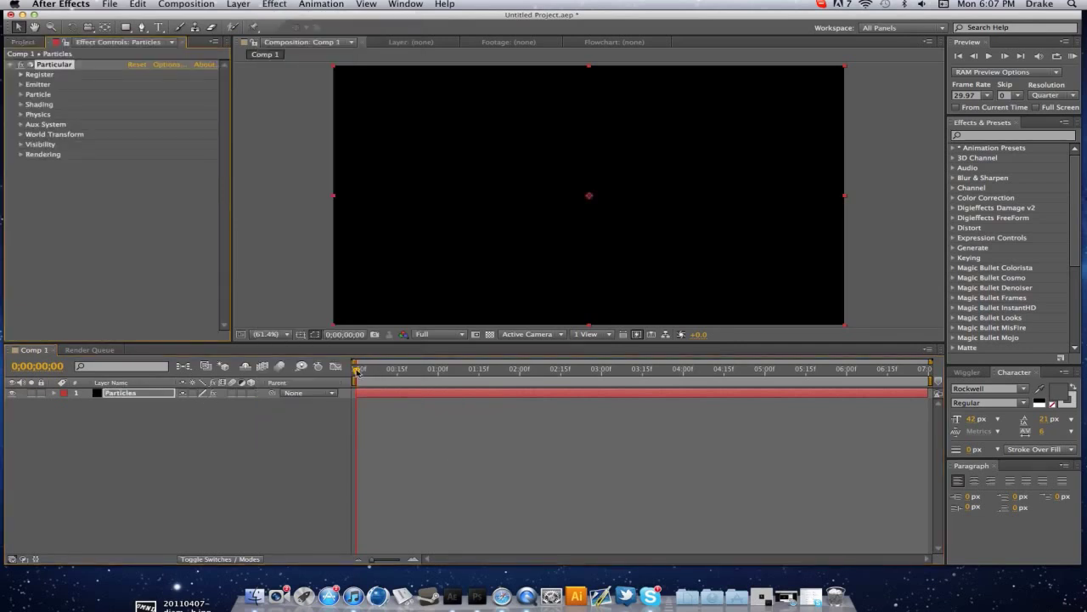
# Step: Scrub through the first seconds of the composition to preview the particle emission, stopping at 0;00;01;19
pyautogui.click(418, 372)
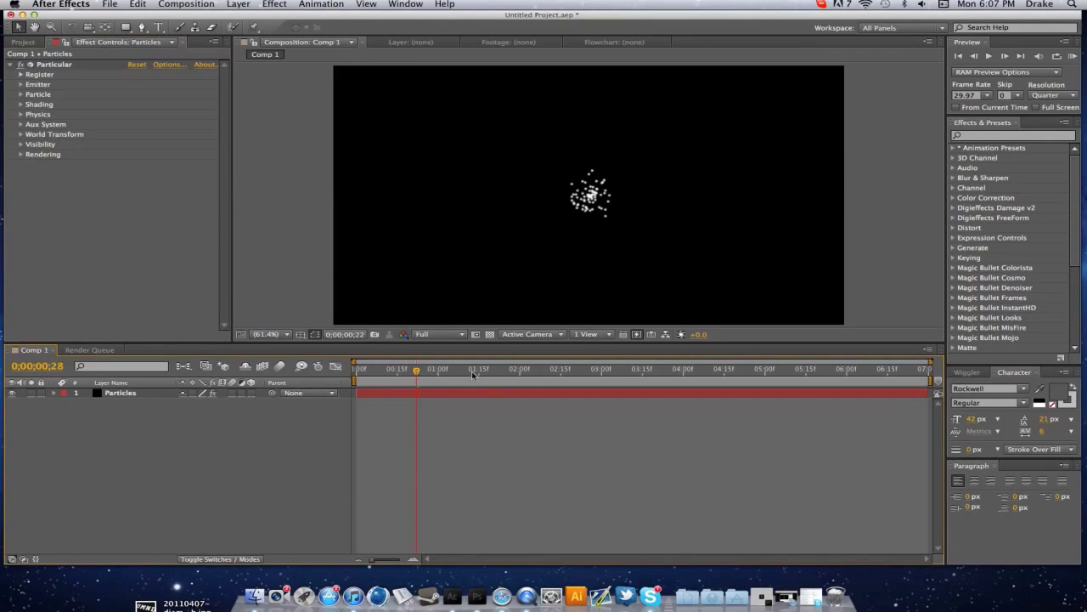
pyautogui.click(501, 372)
pyautogui.moveTo(501, 374); pyautogui.dragTo(409, 385)
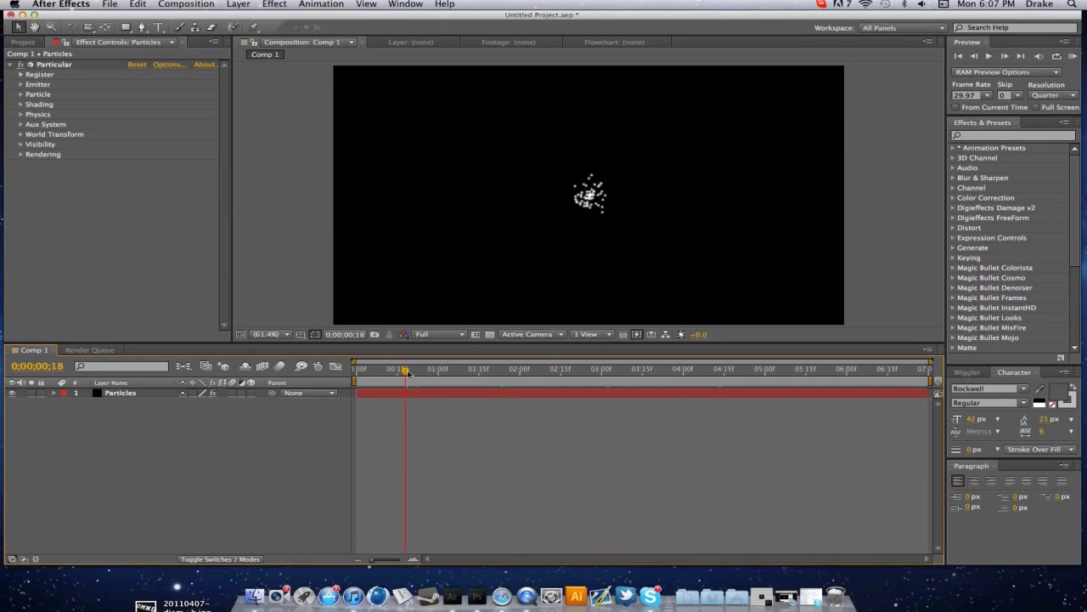
pyautogui.click(491, 371)
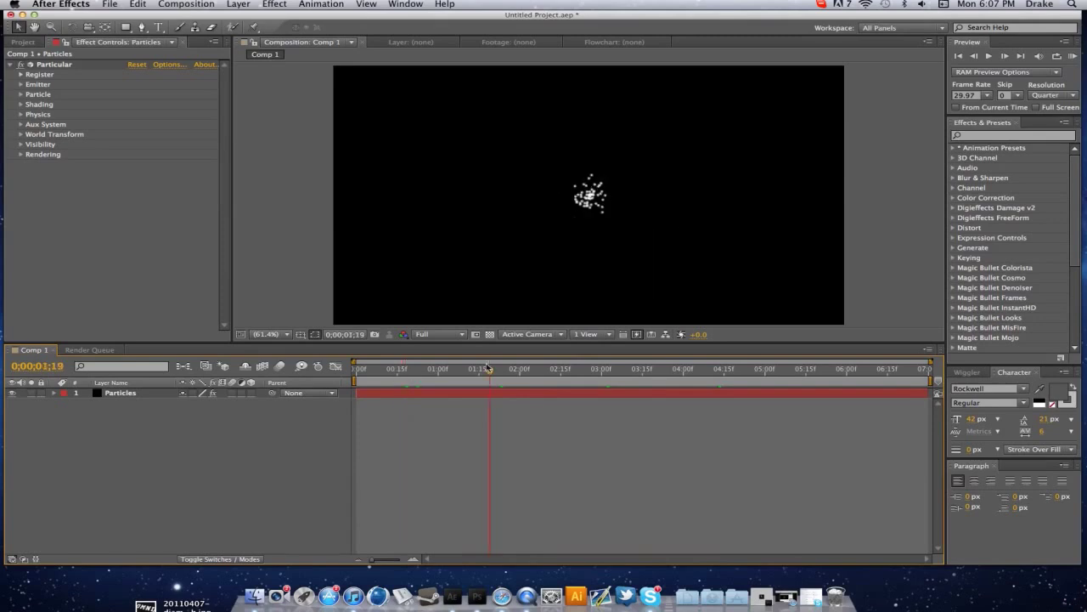
# Step: Set the Emitter Type of the Particular effect to Box
pyautogui.click(22, 85)
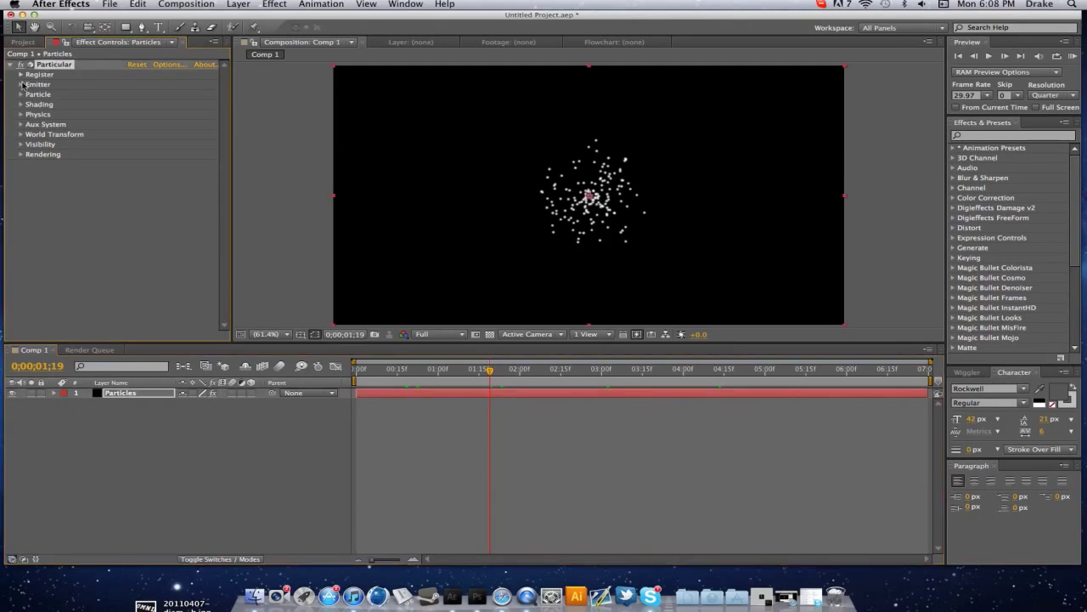
pyautogui.click(21, 84)
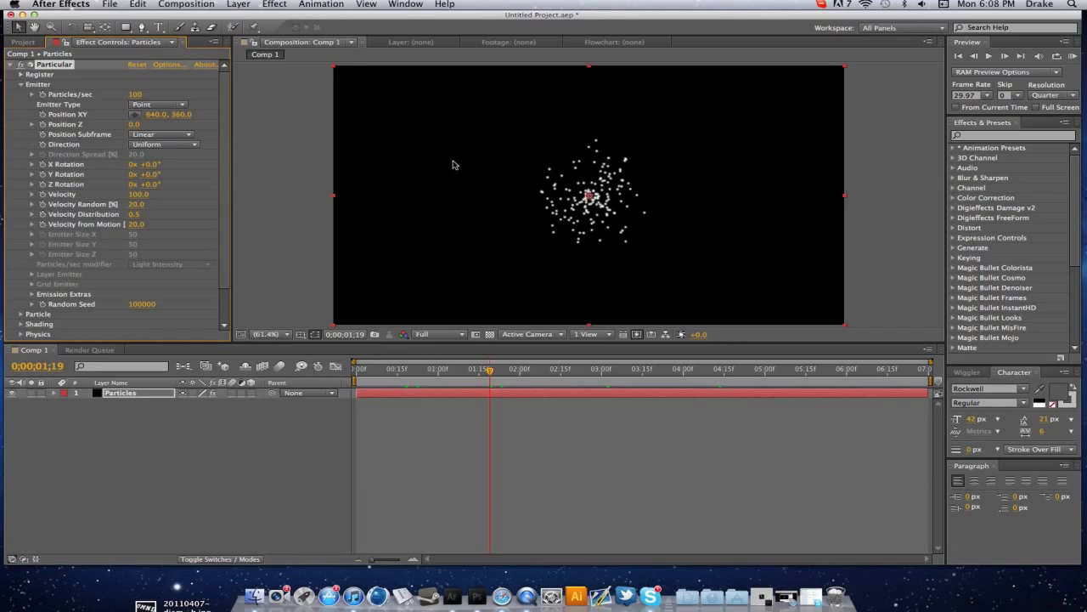
pyautogui.click(179, 104)
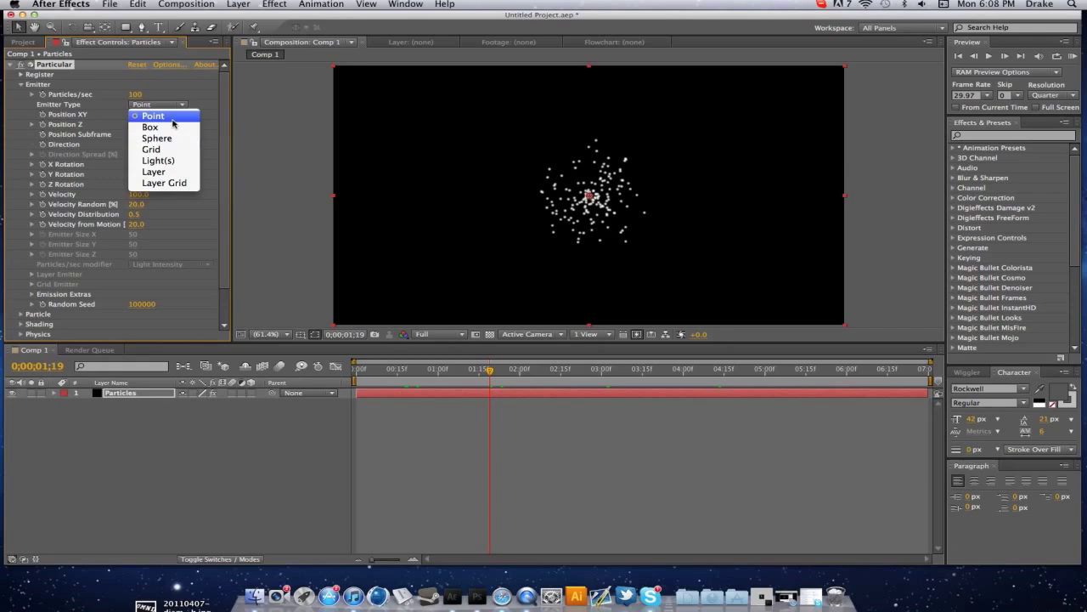
pyautogui.click(170, 117)
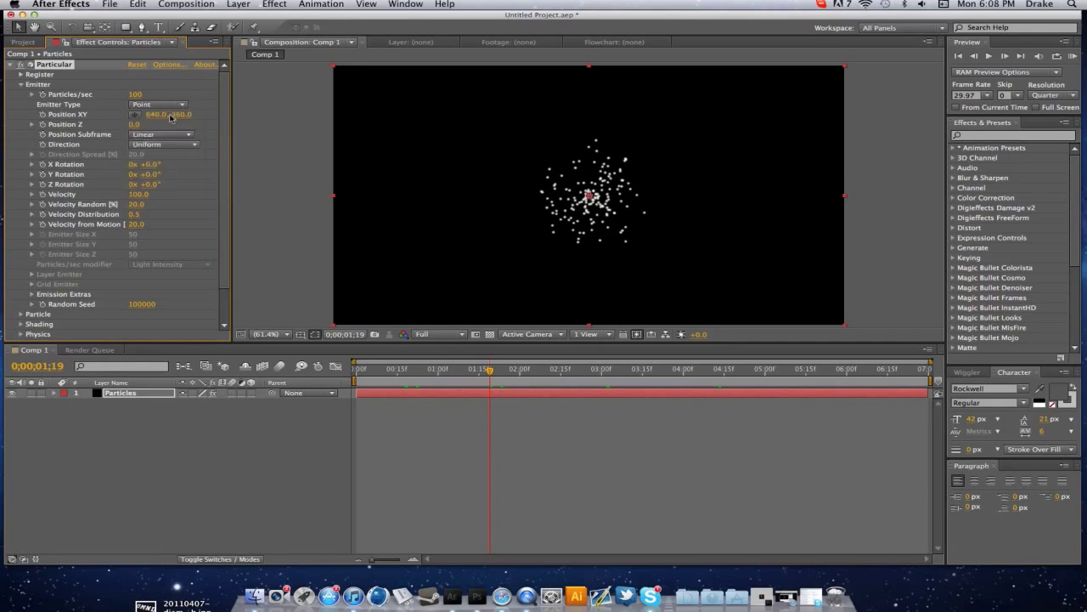
# Step: Set the box emitter's size to 1280 in X, 720 in Y and 200 in Z
pyautogui.click(134, 234)
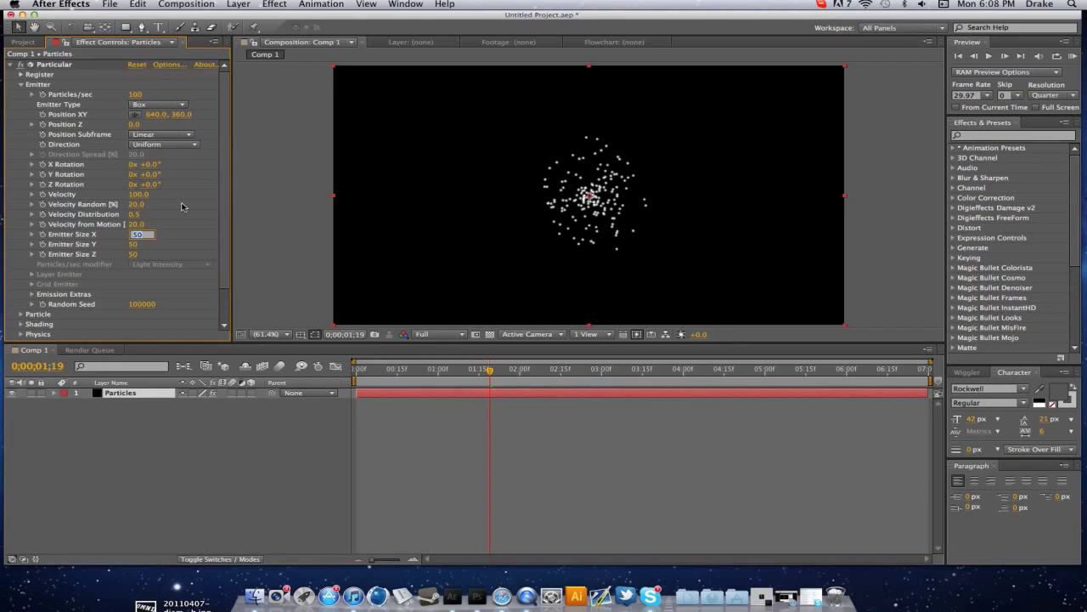
pyautogui.write('1280')
pyautogui.press('Tab')
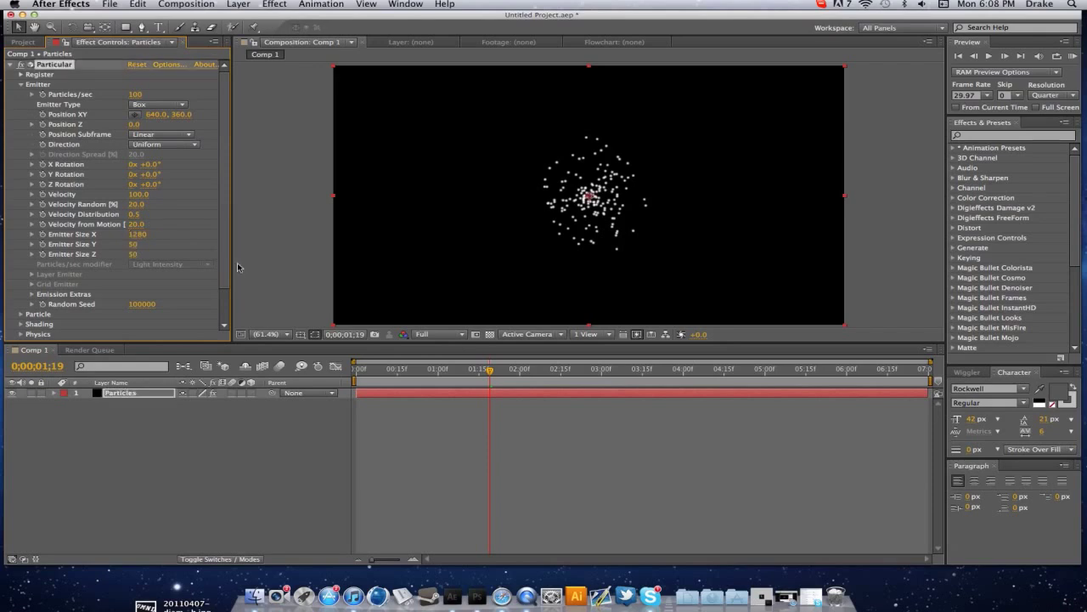
pyautogui.write('720')
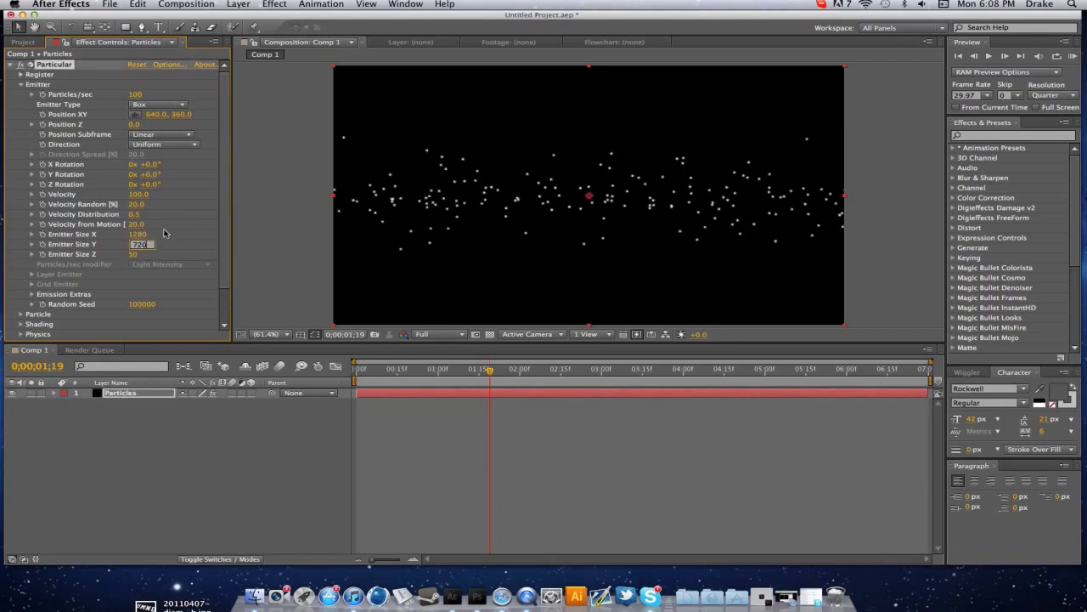
pyautogui.press('Return')
pyautogui.click(133, 255)
pyautogui.write('200')
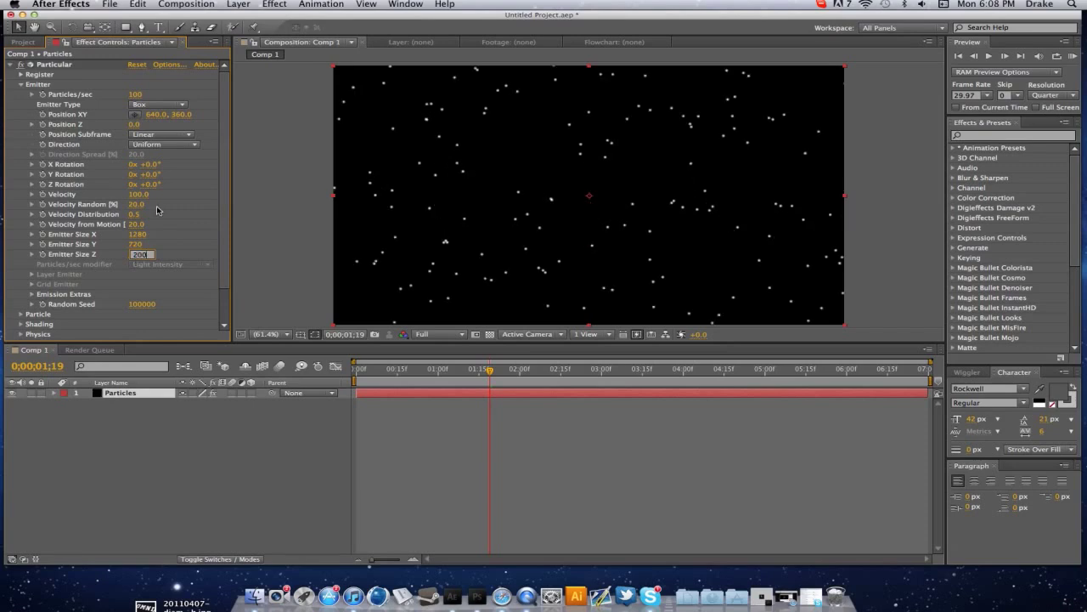
pyautogui.press('Return')
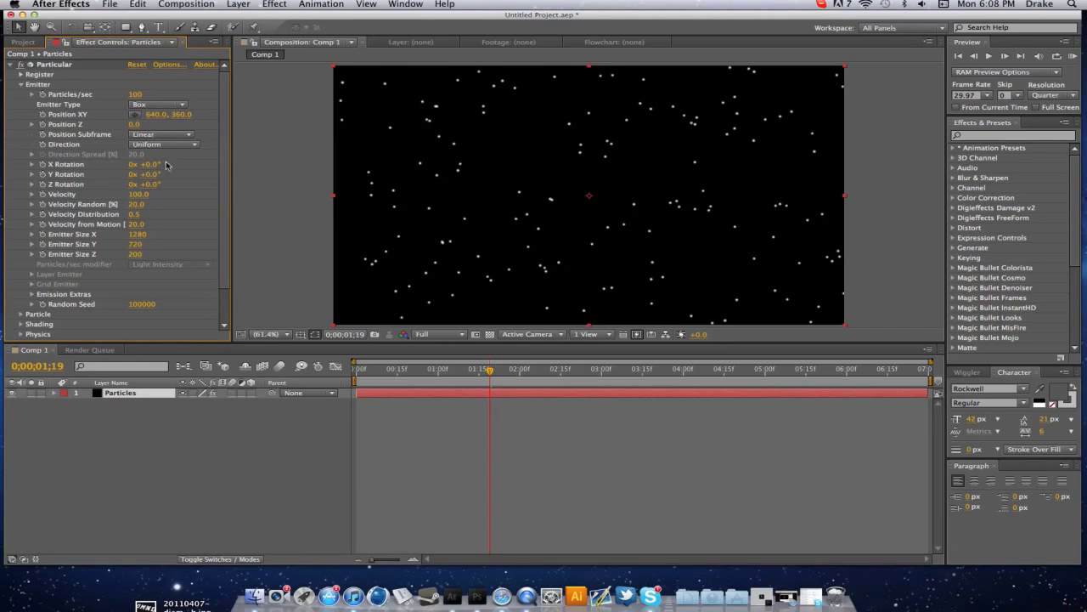
pyautogui.click(26, 85)
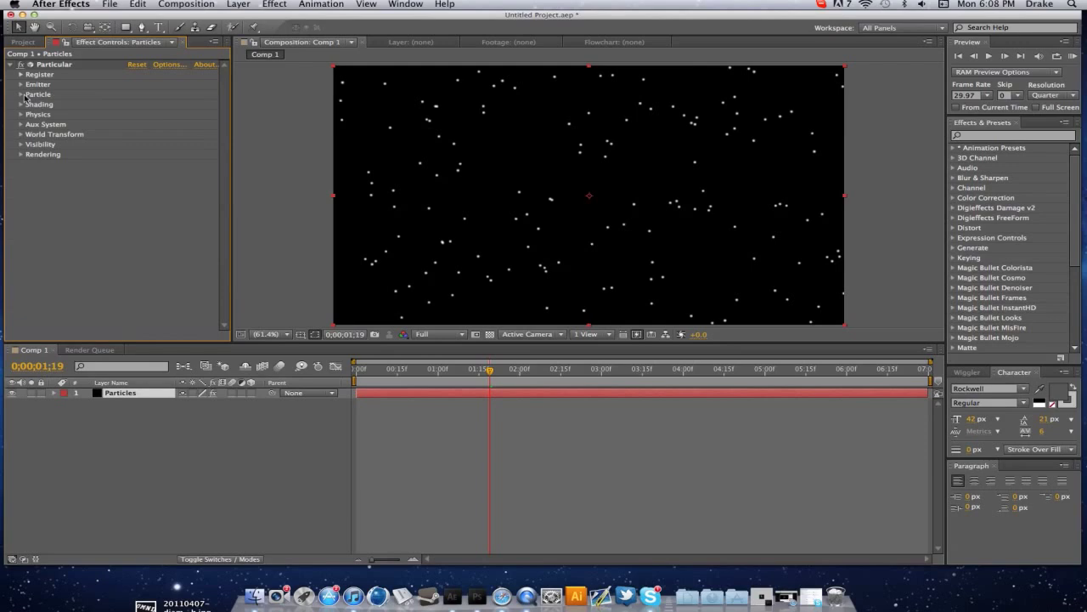
# Step: In Particular's Particle settings, reduce Sphere Feather to 0 and set Size to 1
pyautogui.click(22, 95)
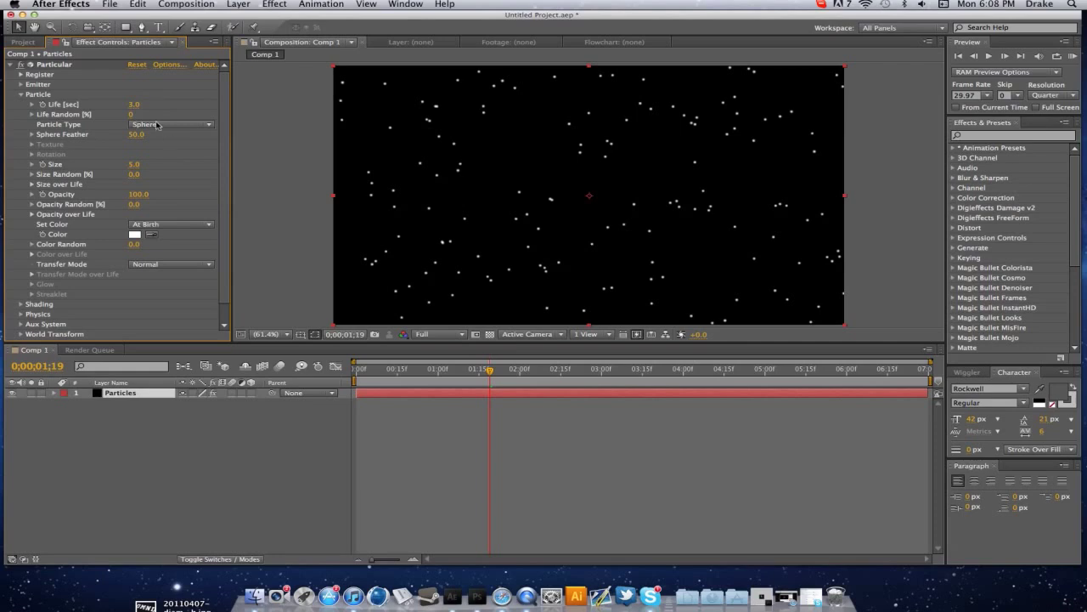
pyautogui.moveTo(124, 136); pyautogui.dragTo(3, 132)
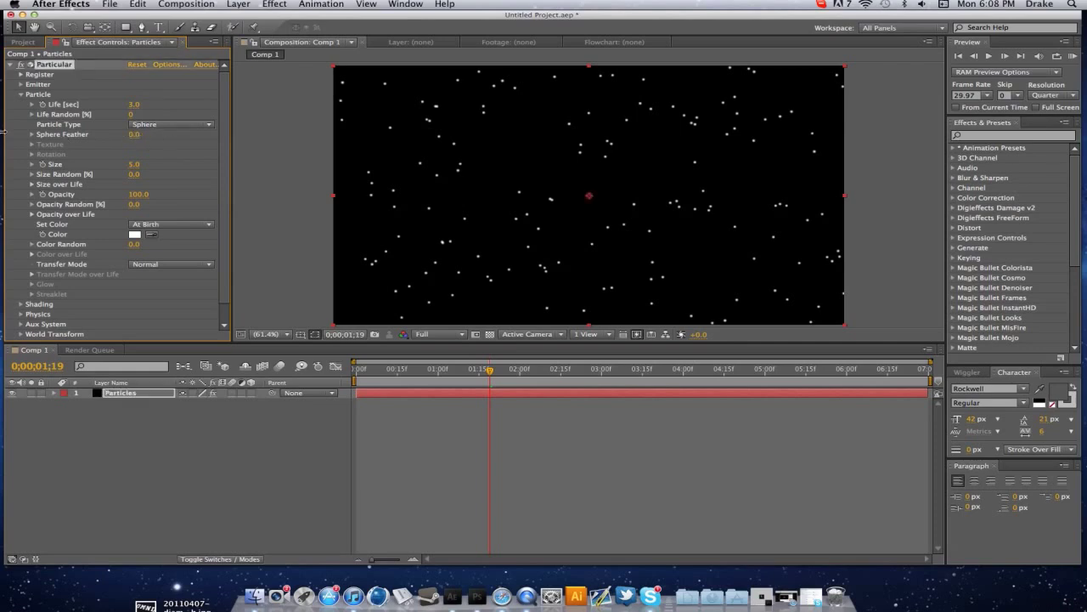
pyautogui.click(133, 164)
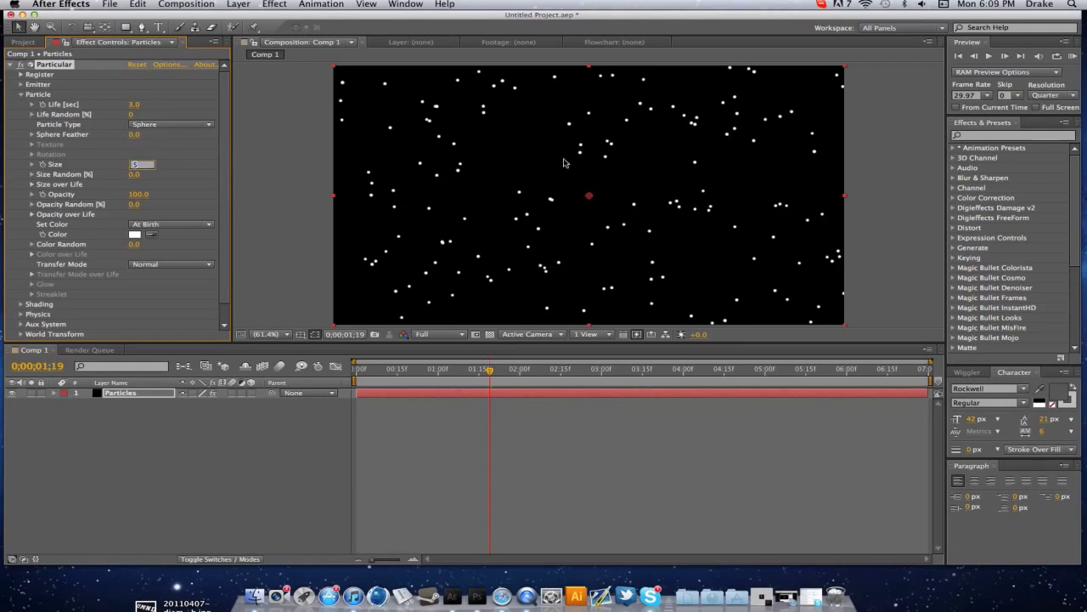
pyautogui.write('1')
pyautogui.press('Return')
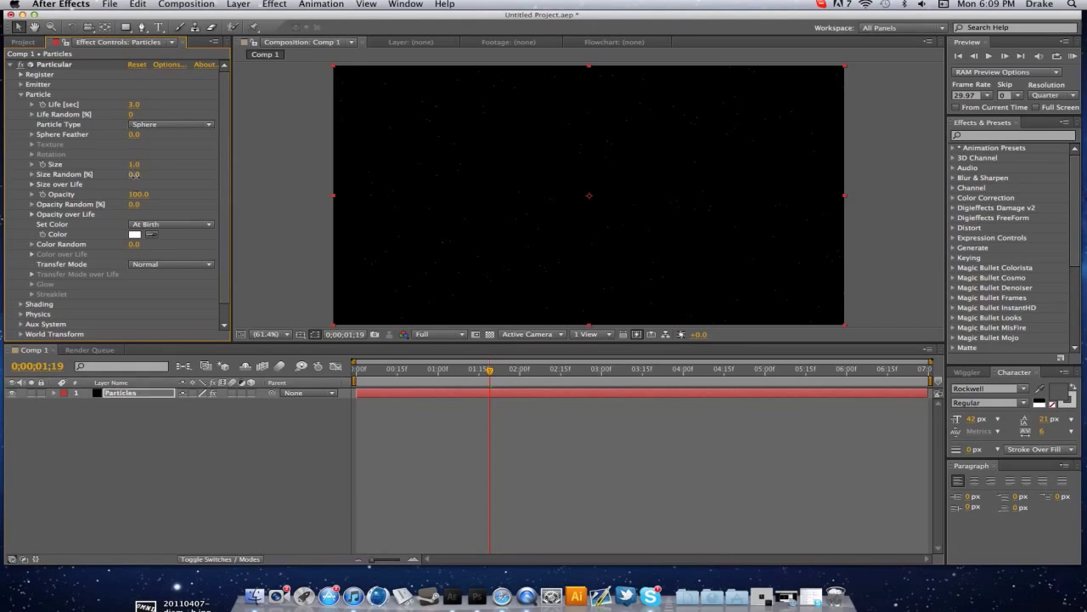
# Step: Set Size Random to 5% in Particular's Particle settings
pyautogui.moveTo(135, 174); pyautogui.dragTo(136, 177)
pyautogui.click(135, 175)
pyautogui.write('5')
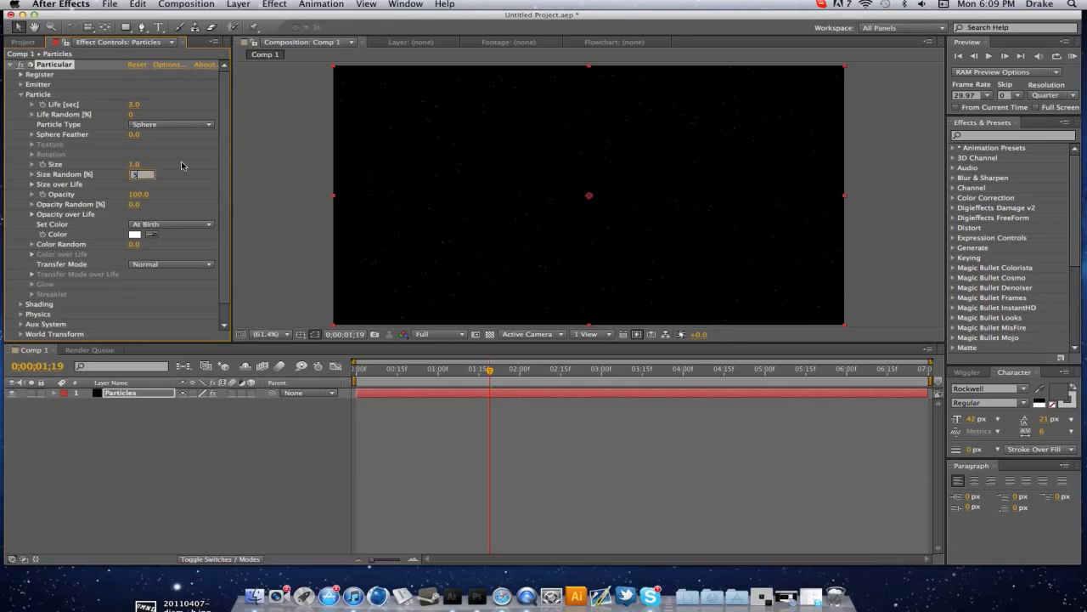
pyautogui.press('Return')
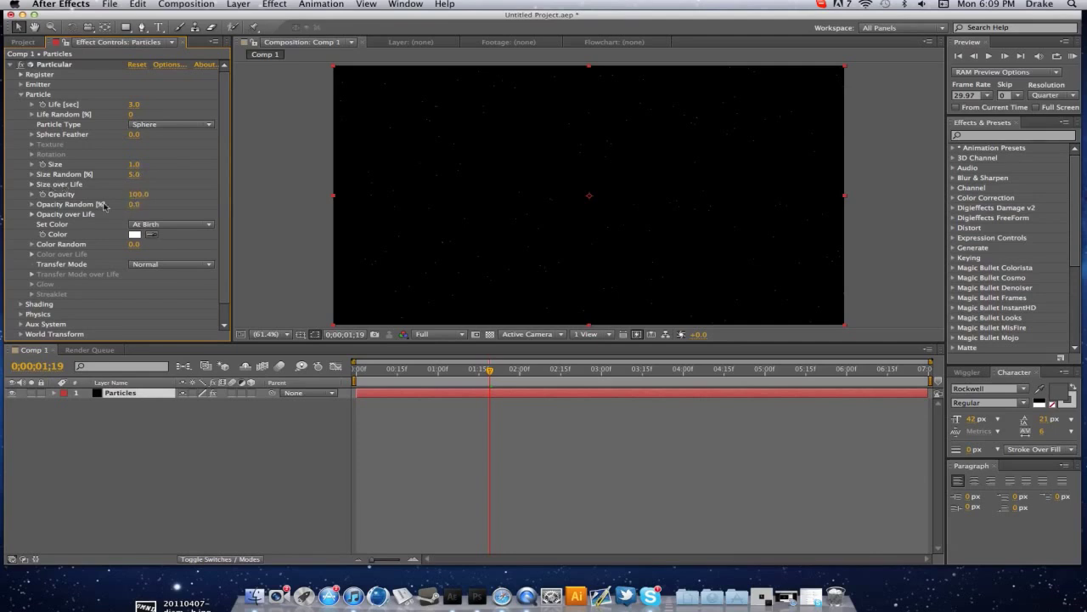
# Step: Set the particles' Opacity over Life to the preset curve fading linearly from full opacity at birth to zero at death
pyautogui.click(32, 215)
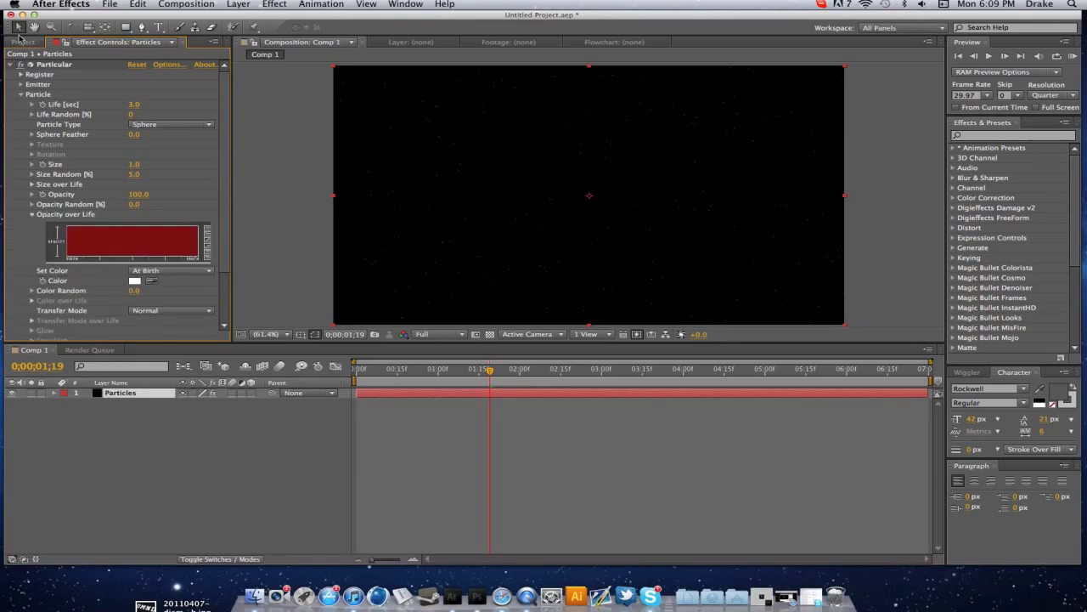
pyautogui.click(208, 241)
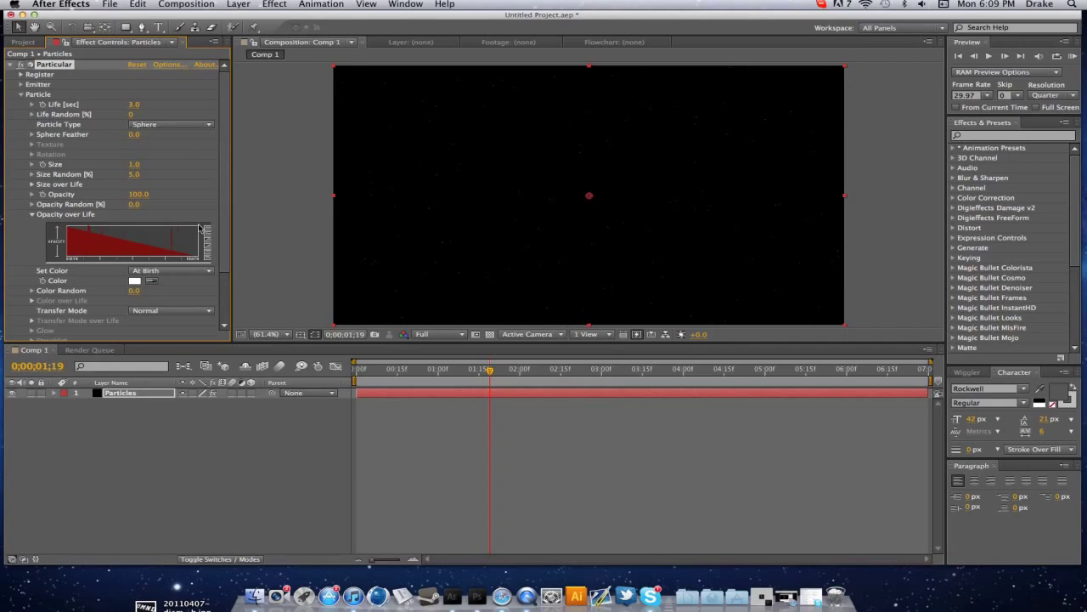
pyautogui.click(186, 228)
pyautogui.click(177, 228)
pyautogui.click(147, 228)
pyautogui.click(165, 227)
pyautogui.click(159, 227)
pyautogui.click(123, 228)
pyautogui.click(33, 215)
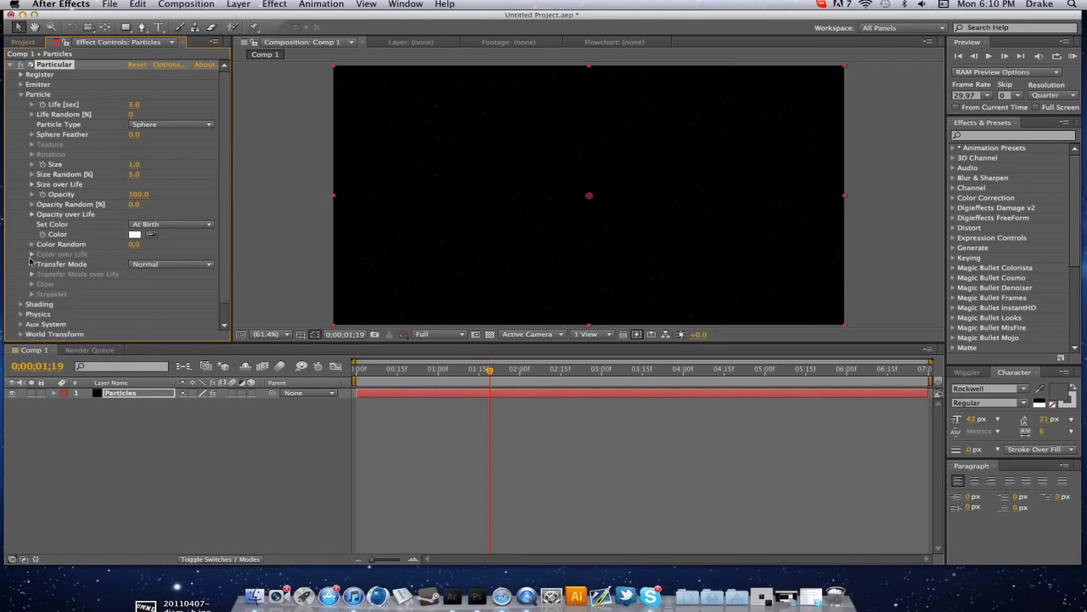
# Step: In Particular's Physics settings, set the Wind Z of the Air model to -500
pyautogui.click(20, 94)
pyautogui.click(21, 114)
pyautogui.click(32, 155)
pyautogui.click(136, 245)
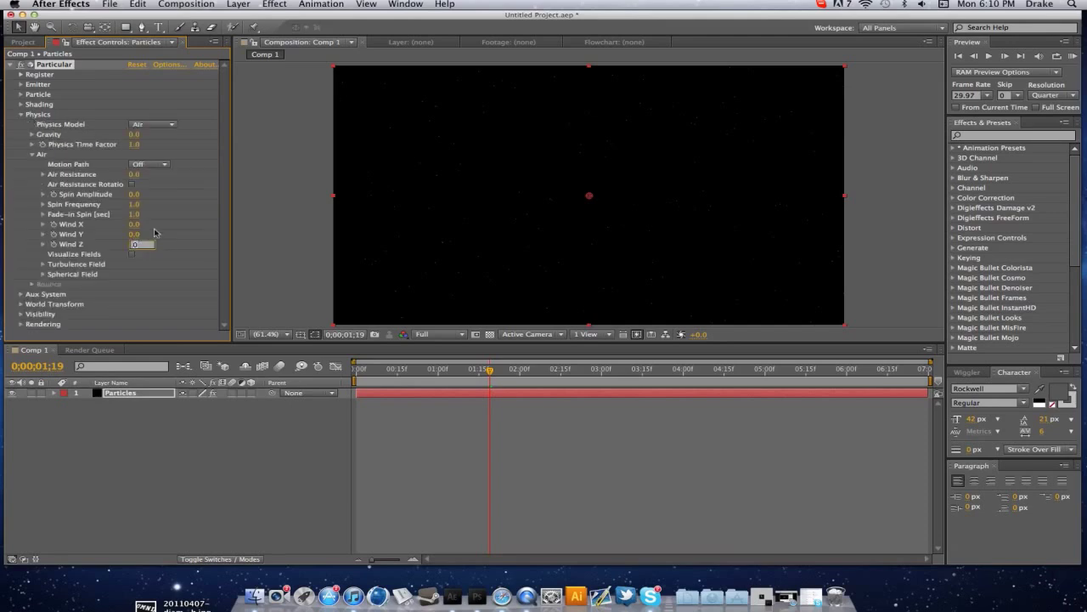
pyautogui.write('-500')
pyautogui.press('Return')
# Step: Set Affect Size to 7 in the Turbulence Field of the Air physics
pyautogui.click(43, 264)
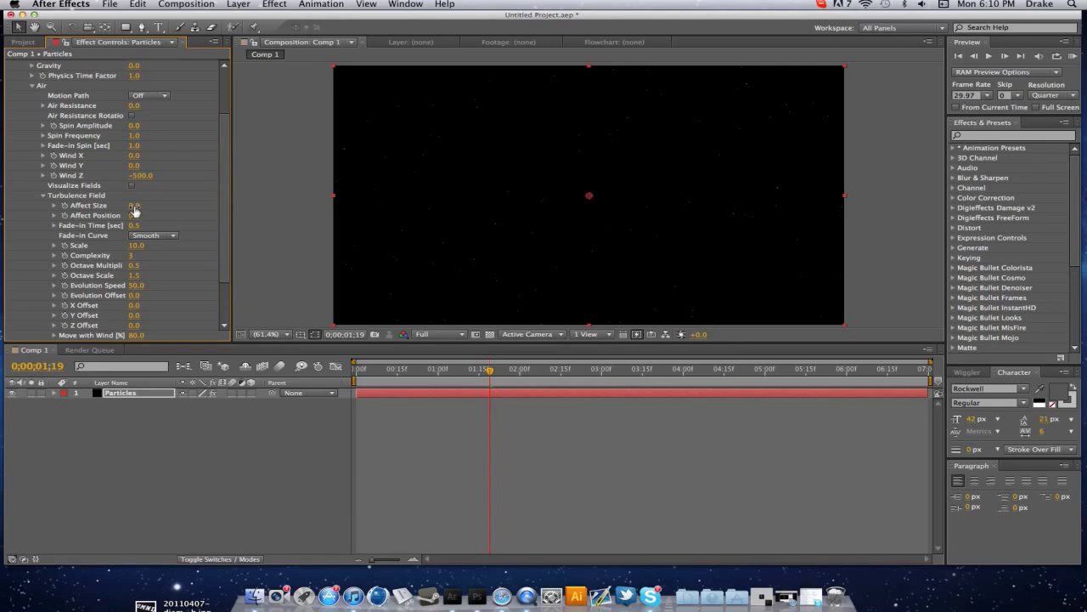
pyautogui.moveTo(140, 205); pyautogui.dragTo(150, 205)
pyautogui.click(149, 206)
pyautogui.write('7')
pyautogui.press('Return')
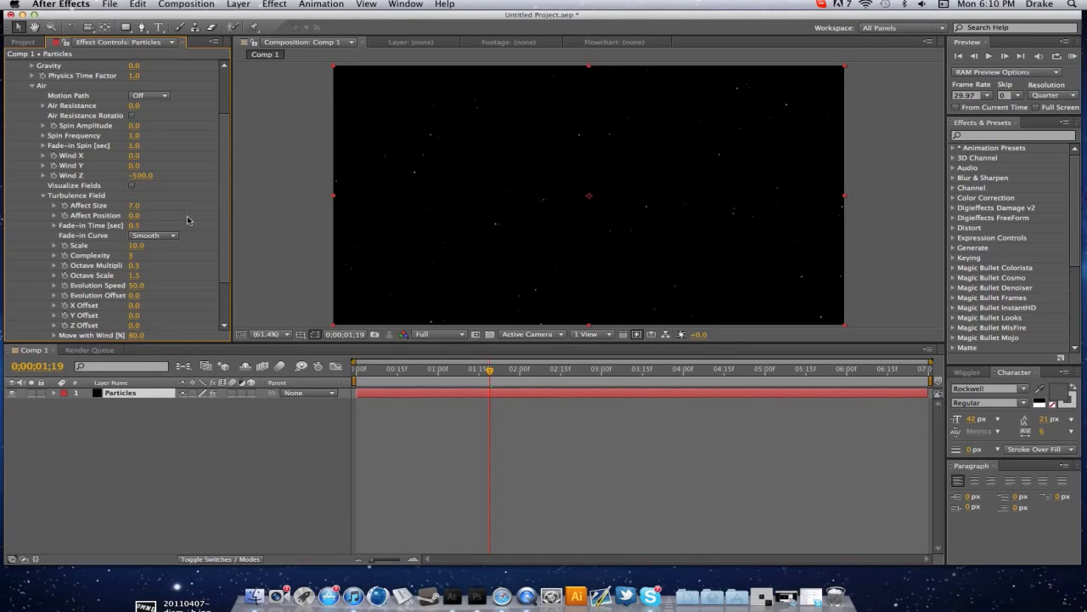
# Step: Set the Turbulence Field's Affect Position to 80 and preview the particle motion up to 0;00;02;11
pyautogui.click(133, 216)
pyautogui.write('80')
pyautogui.press('Return')
pyautogui.click(517, 371)
pyautogui.moveTo(518, 371); pyautogui.dragTo(552, 372)
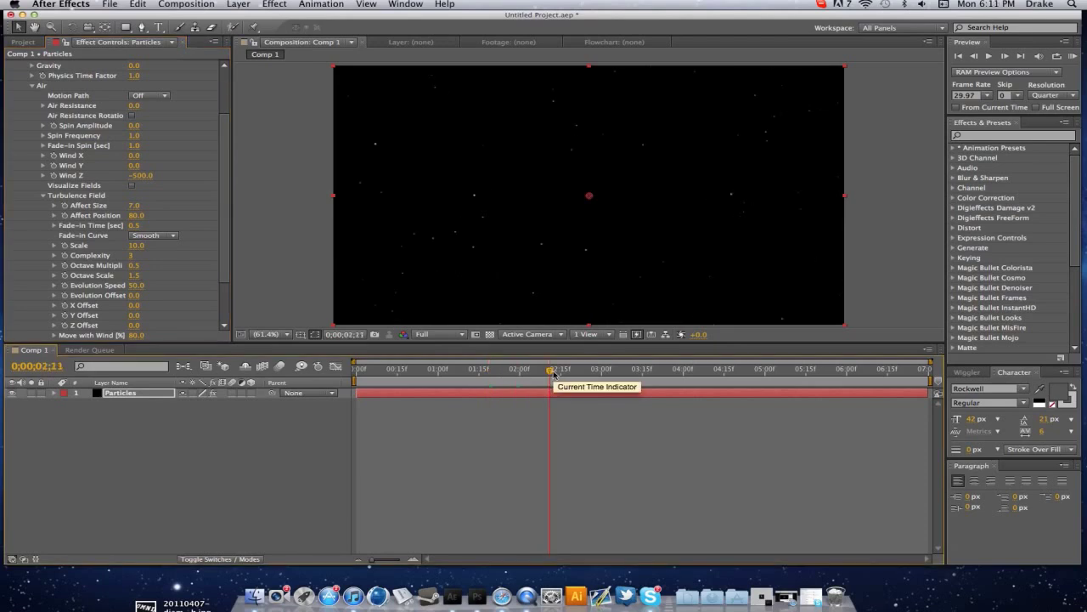
pyautogui.click(137, 215)
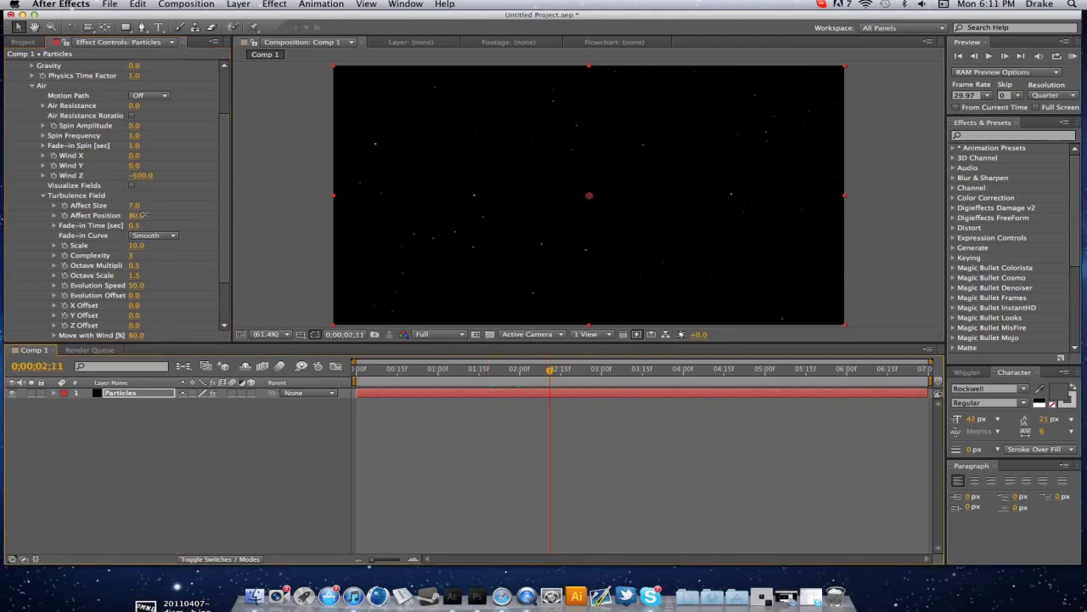
pyautogui.press('Return')
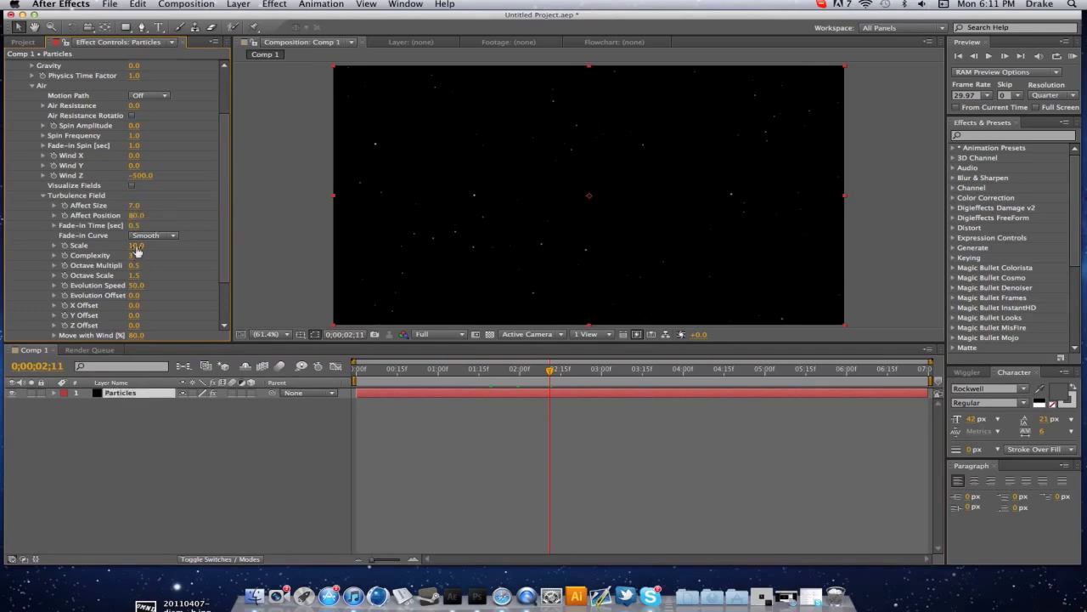
# Step: Set the Turbulence Field's Scale to 9 and collapse the Physics settings
pyautogui.click(137, 246)
pyautogui.moveTo(137, 245); pyautogui.dragTo(133, 265)
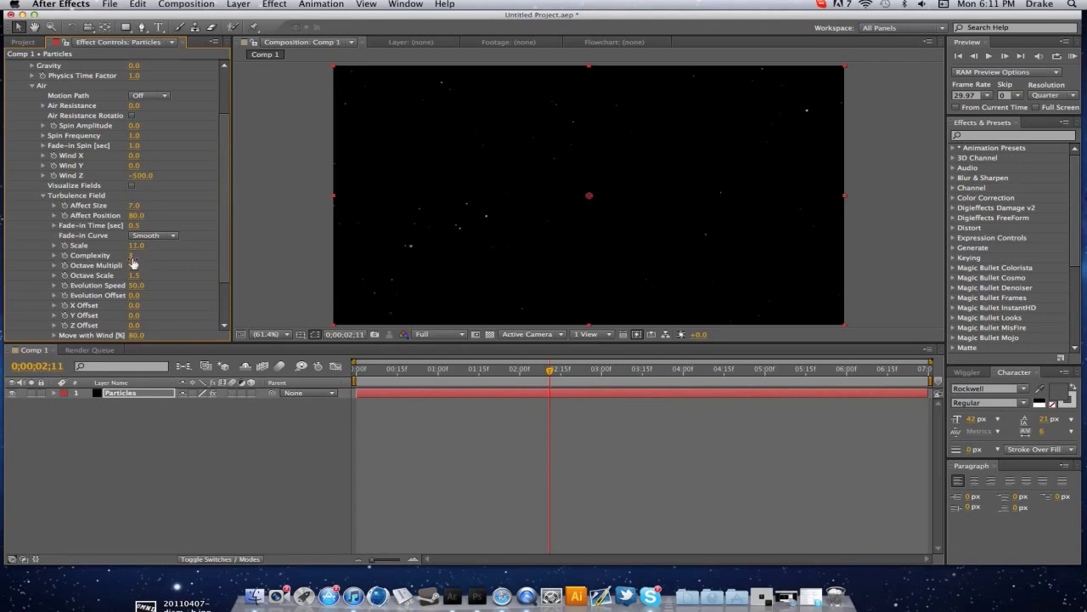
pyautogui.click(135, 246)
pyautogui.write('9')
pyautogui.press('Return')
pyautogui.scroll(-2, 163, 297)
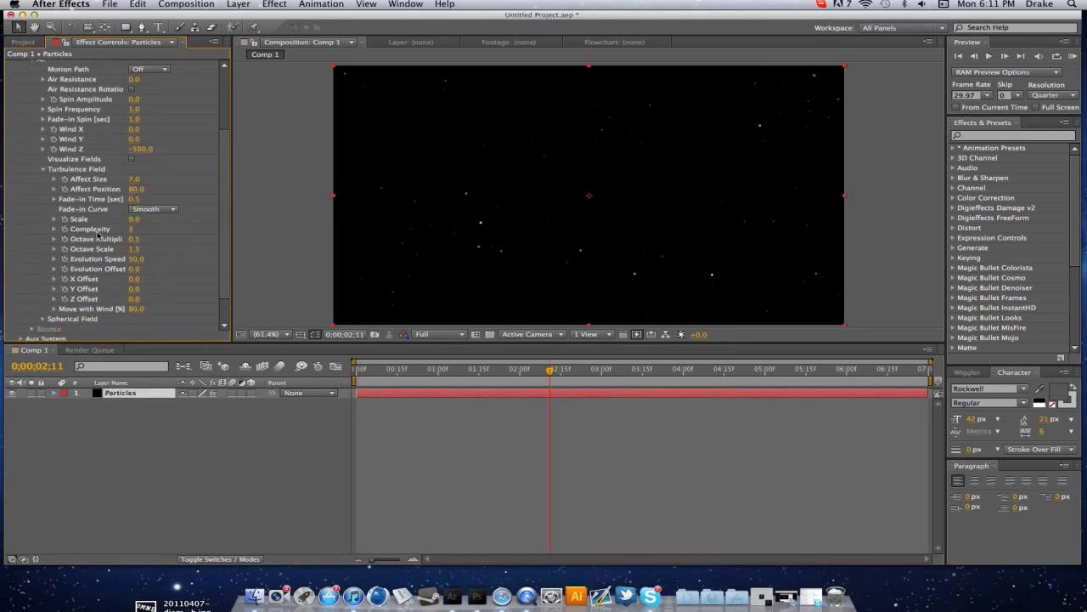
pyautogui.click(43, 169)
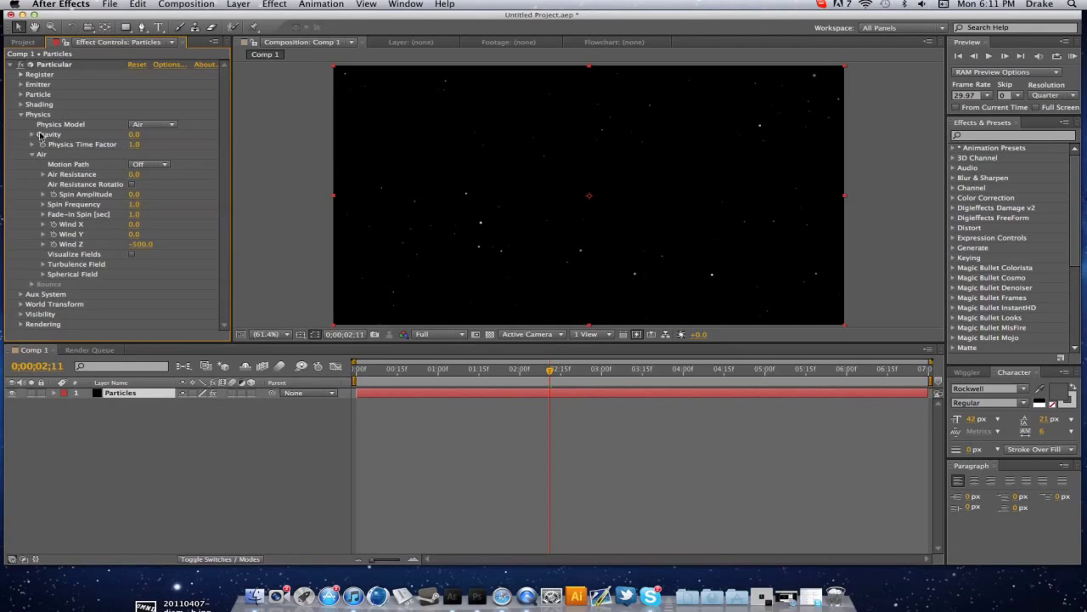
pyautogui.click(20, 115)
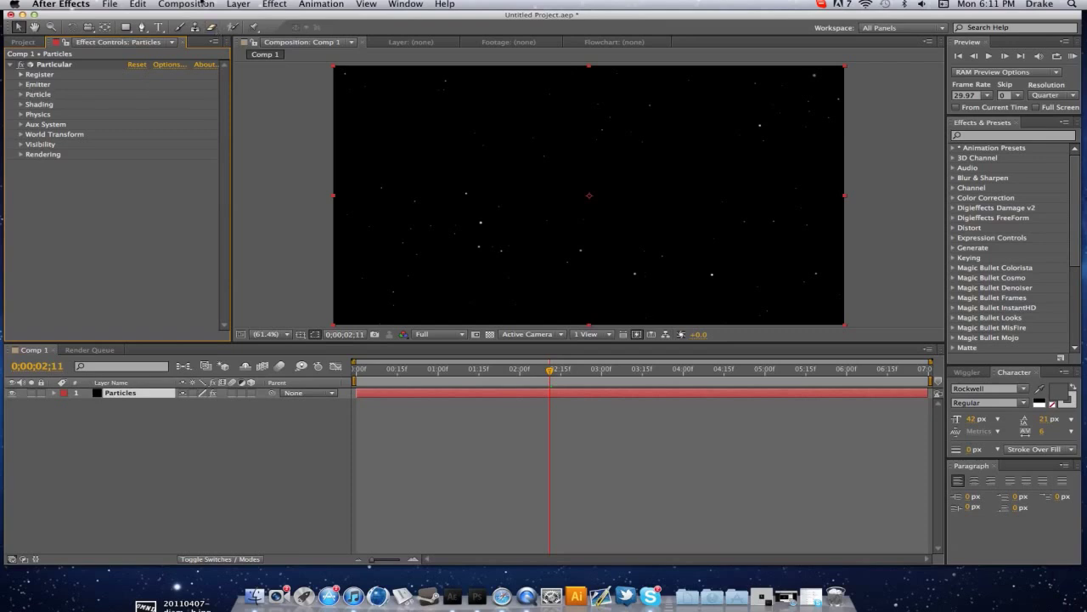
# Step: Apply the Trapcode Shine effect to the Particles layer, reduce its Ray Length to 0 and expand its Colorize settings
pyautogui.click(239, 4)
pyautogui.moveTo(273, 4)
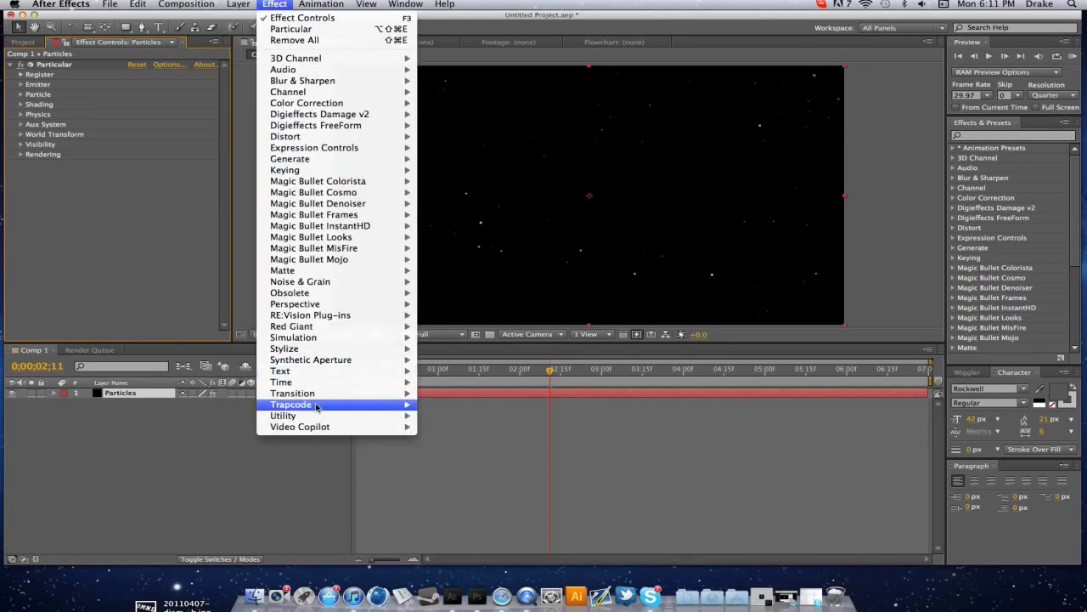
pyautogui.moveTo(316, 406)
pyautogui.click(447, 468)
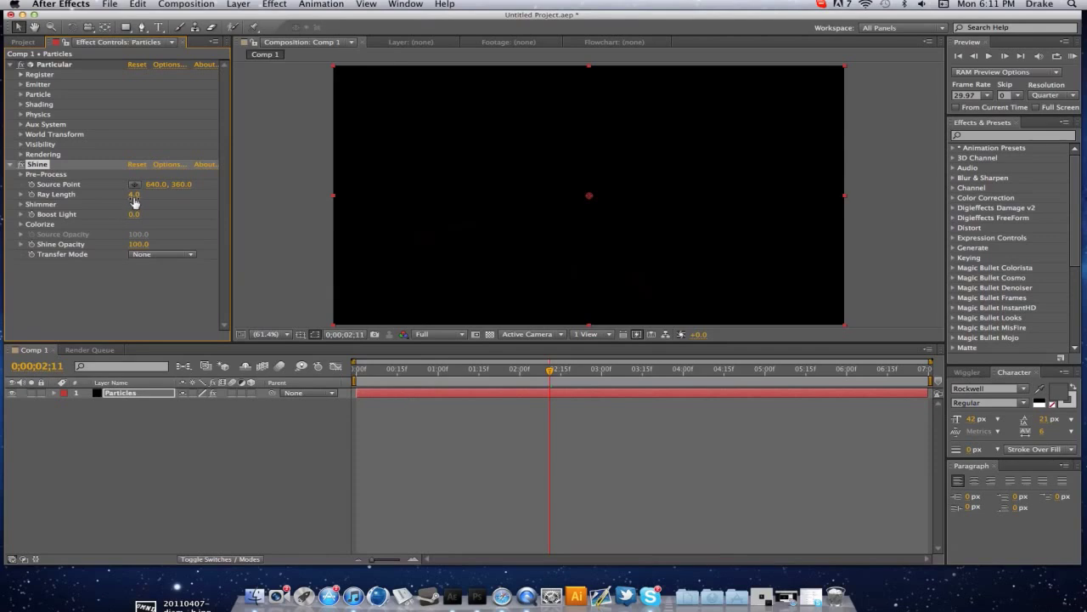
pyautogui.moveTo(134, 193); pyautogui.dragTo(85, 194)
pyautogui.click(21, 223)
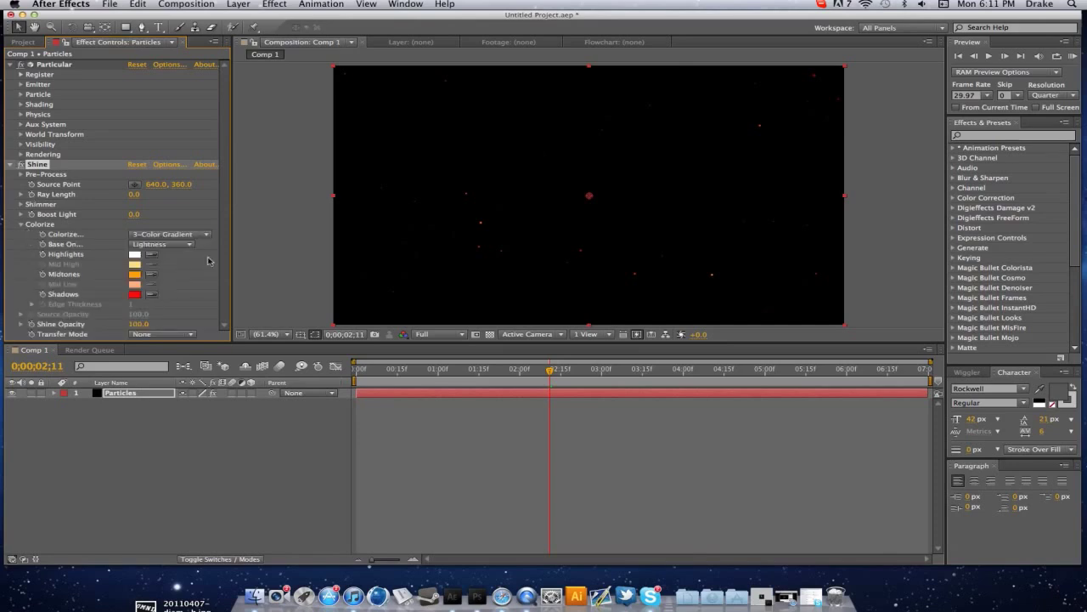
# Step: Try the Chemistry, Heaven and Magic presets for Shine's Colorize option
pyautogui.click(187, 235)
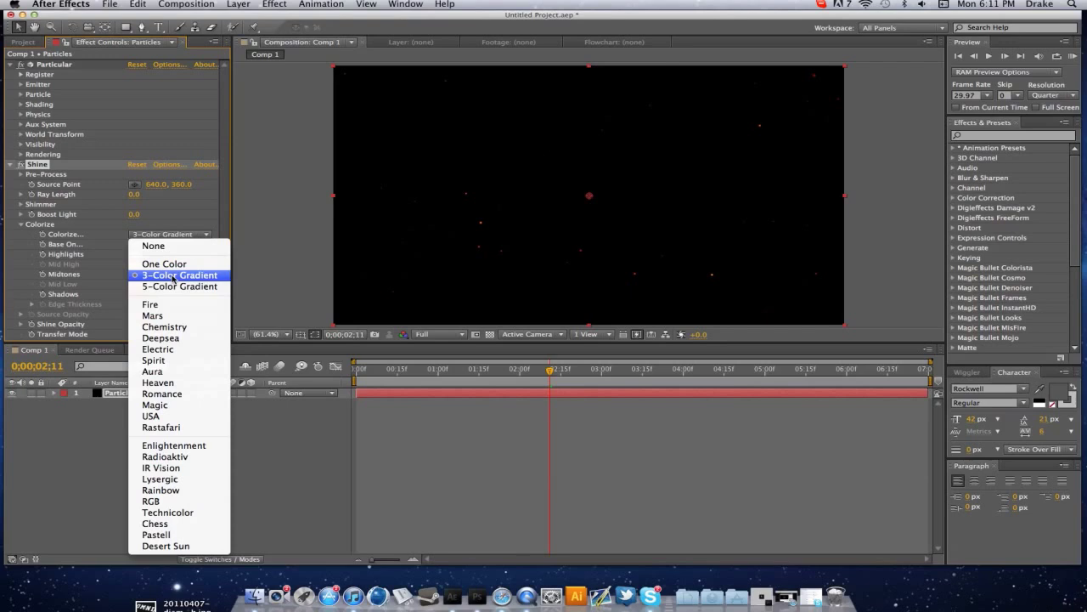
pyautogui.click(171, 327)
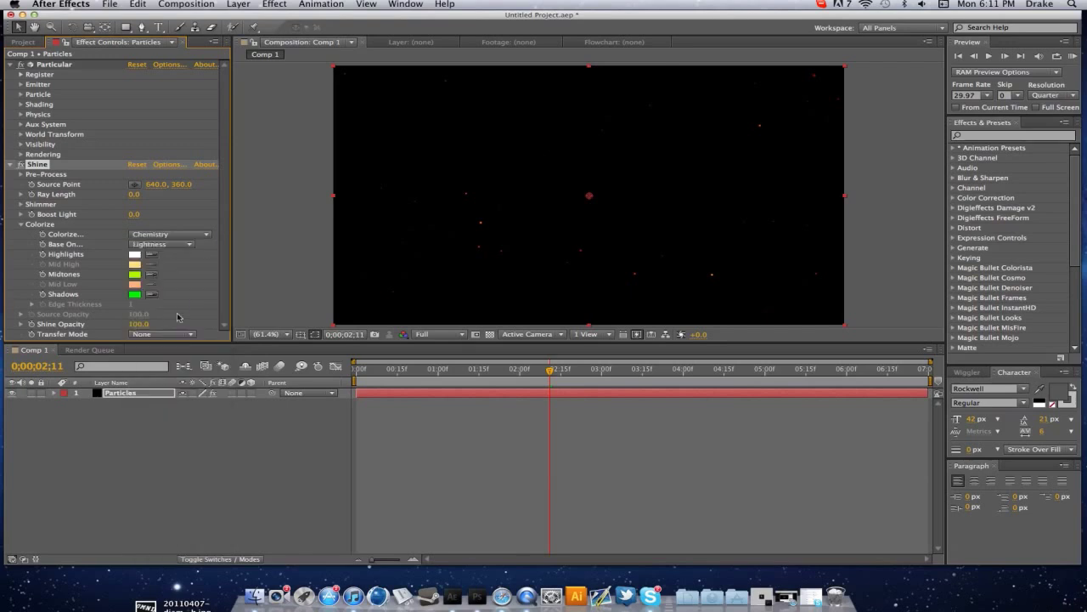
pyautogui.click(174, 234)
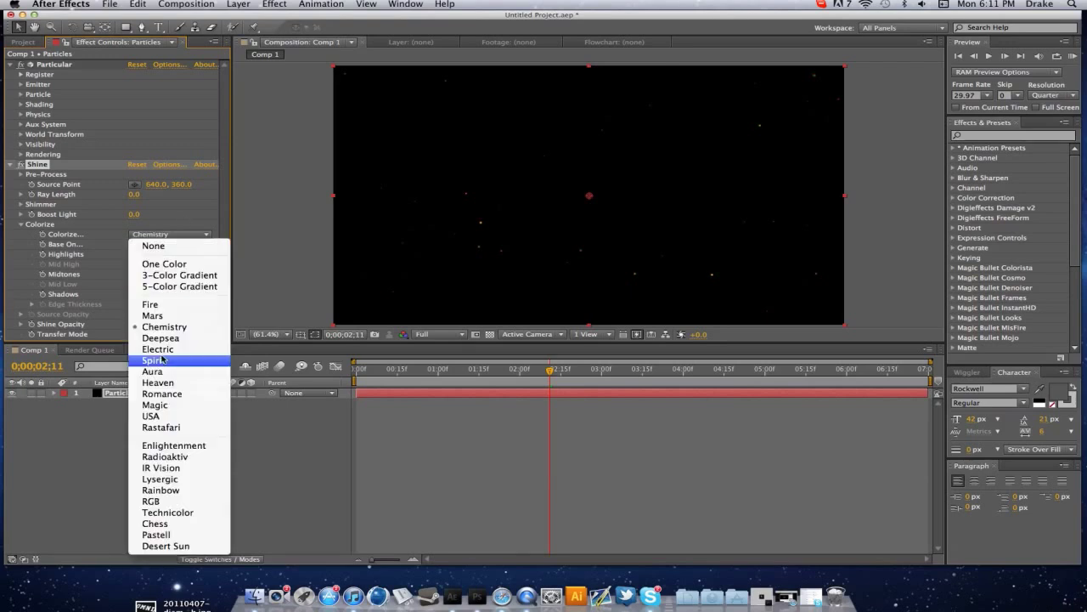
pyautogui.click(160, 384)
pyautogui.click(174, 233)
pyautogui.click(156, 406)
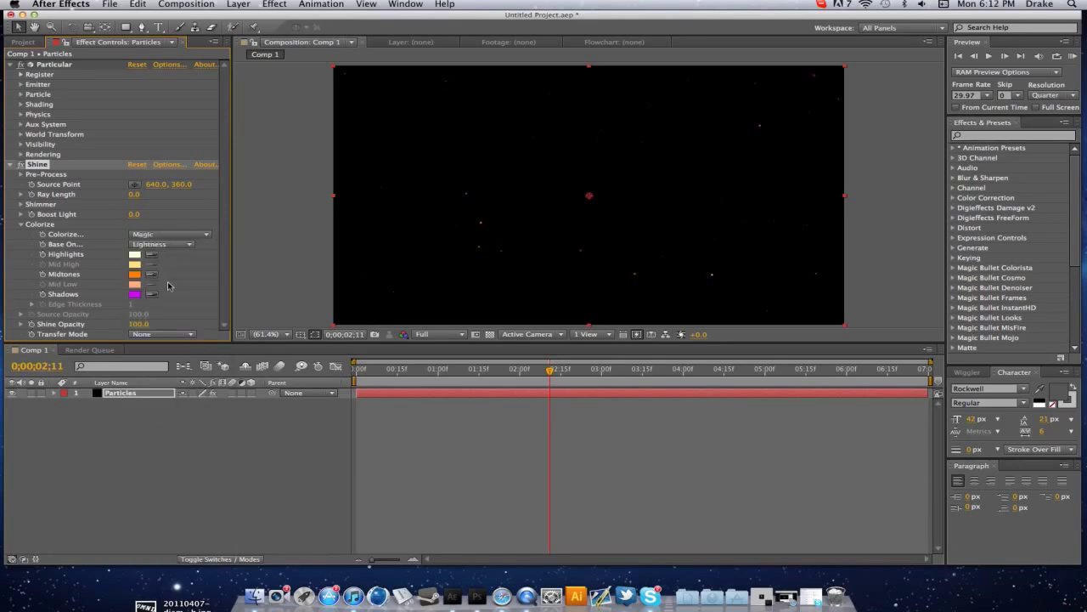
# Step: Set Shine's Colorize option to 5-Color Gradient and its Highlights colour to the near-white FFF4F4
pyautogui.click(172, 236)
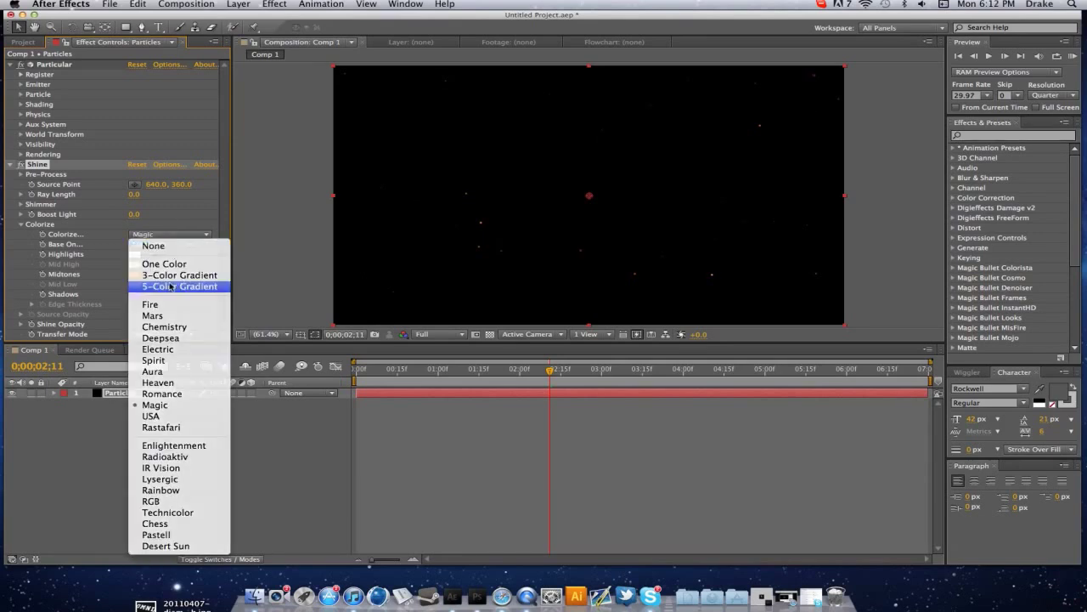
pyautogui.click(171, 286)
pyautogui.click(134, 254)
pyautogui.moveTo(413, 379); pyautogui.dragTo(419, 321)
pyautogui.moveTo(267, 319); pyautogui.dragTo(246, 315)
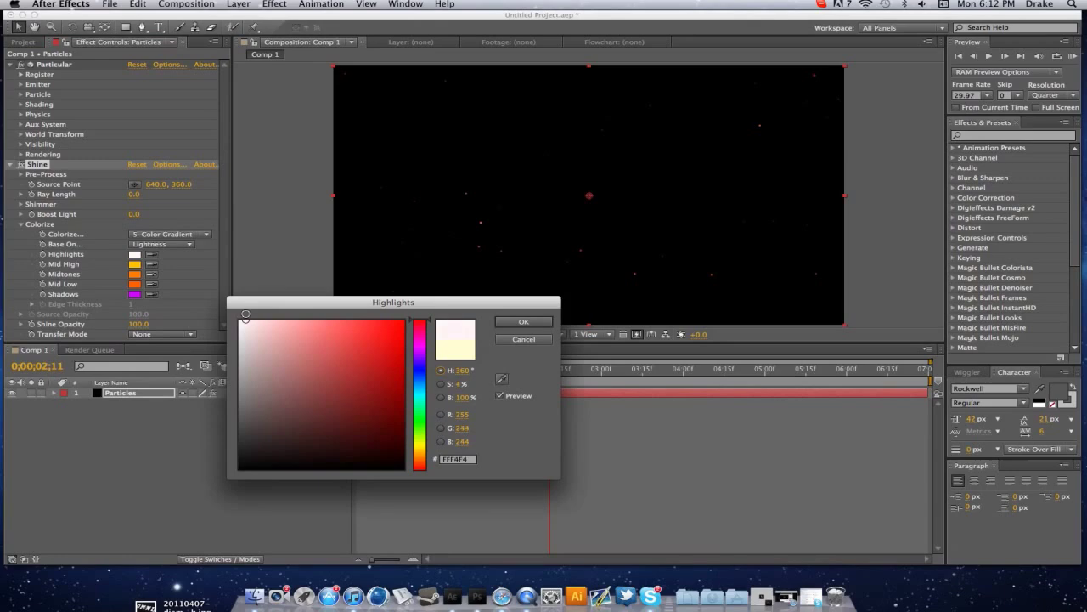
pyautogui.click(500, 321)
# Step: Set Shine's Mid High colour to the light blue ADD4FF
pyautogui.click(134, 264)
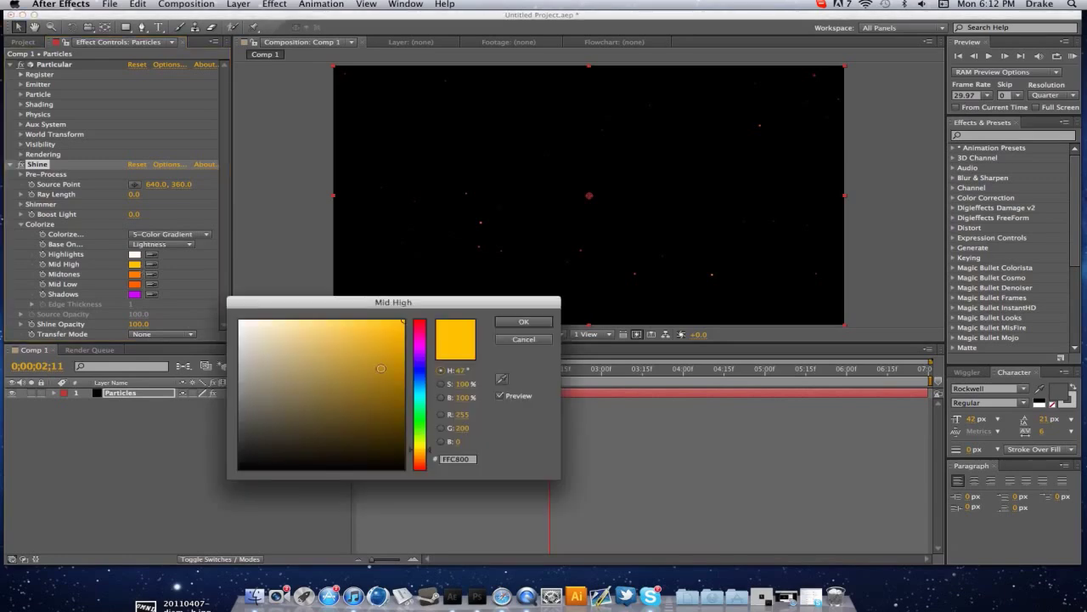
pyautogui.moveTo(420, 377); pyautogui.dragTo(419, 381)
pyautogui.moveTo(313, 322); pyautogui.dragTo(292, 305)
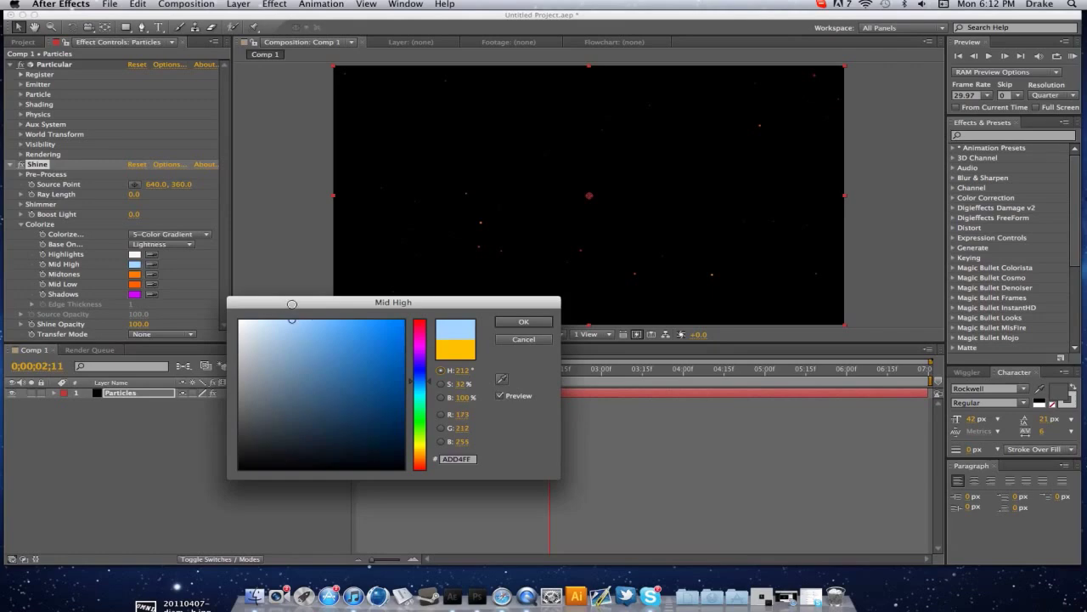
pyautogui.click(513, 322)
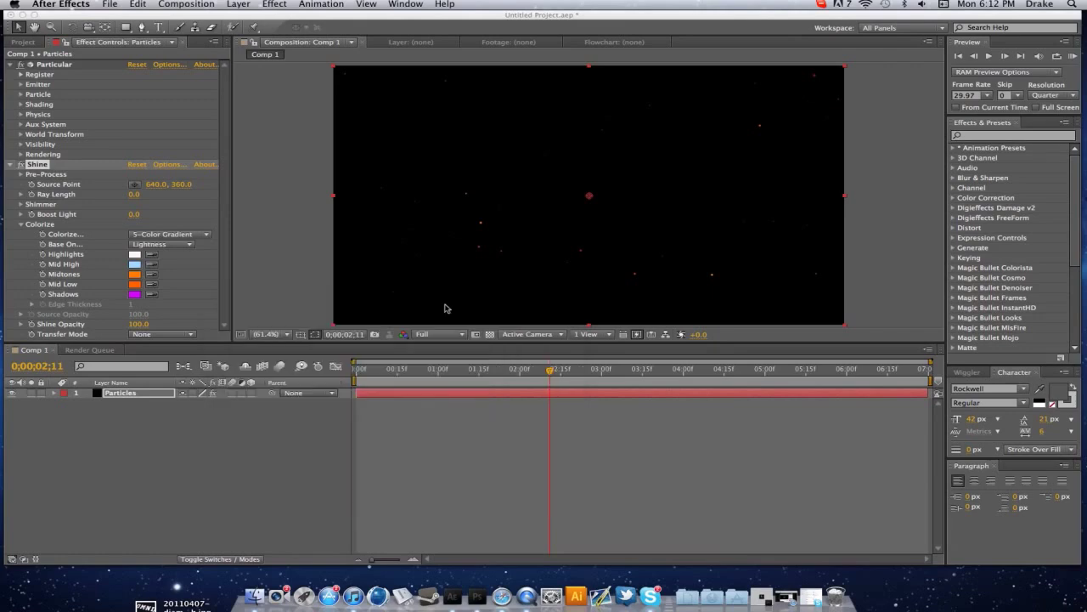
pyautogui.click(132, 255)
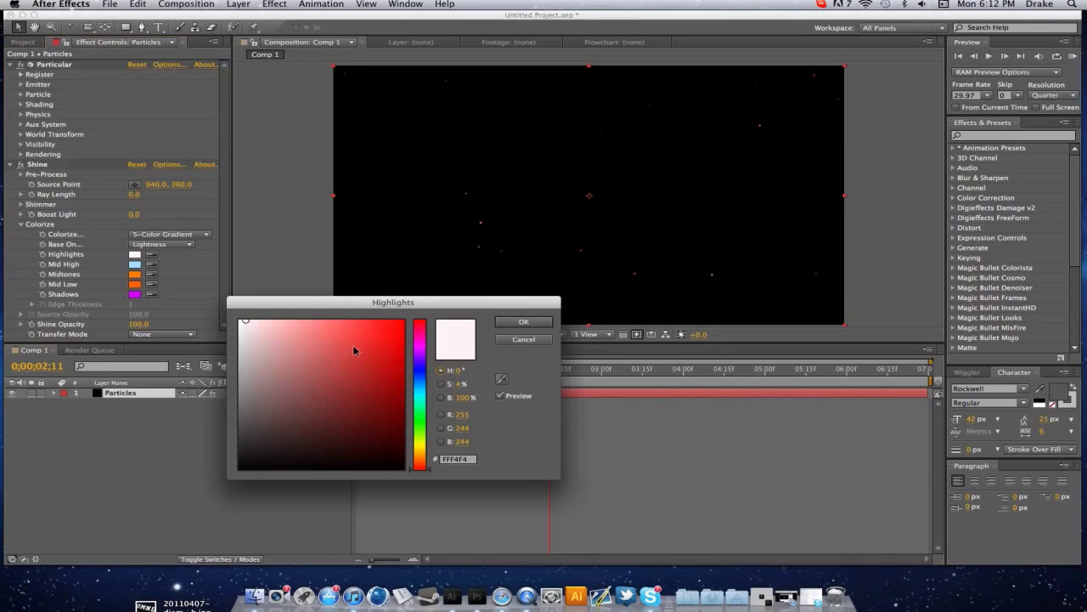
pyautogui.moveTo(418, 380)
pyautogui.mouseDown()
pyautogui.moveTo(418, 400)
pyautogui.moveTo(415, 387)
pyautogui.mouseUp()
pyautogui.click(523, 339)
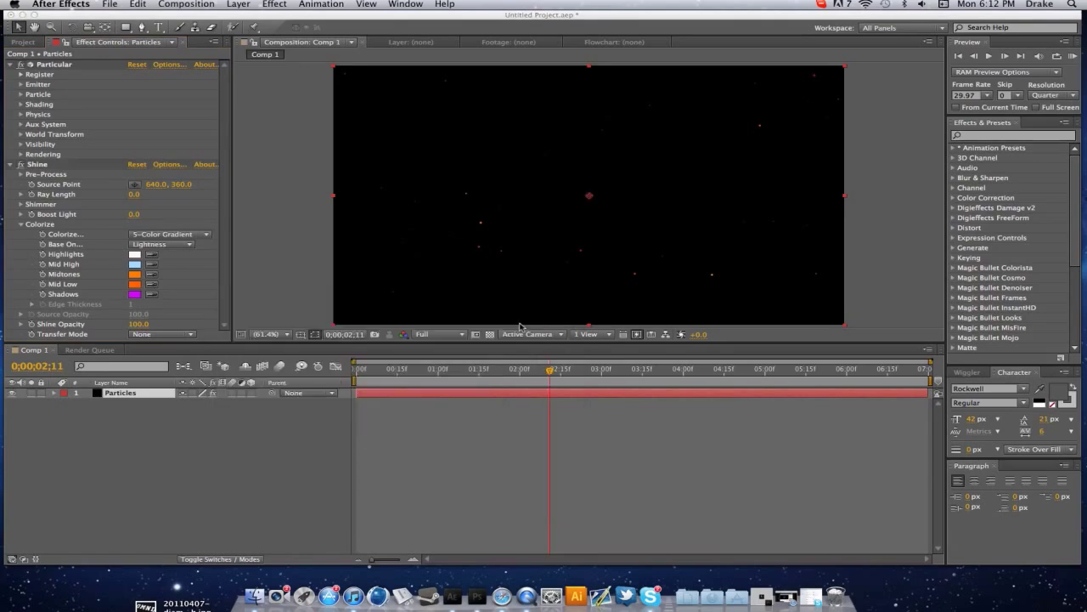
# Step: Set Shine's Midtones colour to the medium blue 3FABFF
pyautogui.click(134, 274)
pyautogui.click(418, 389)
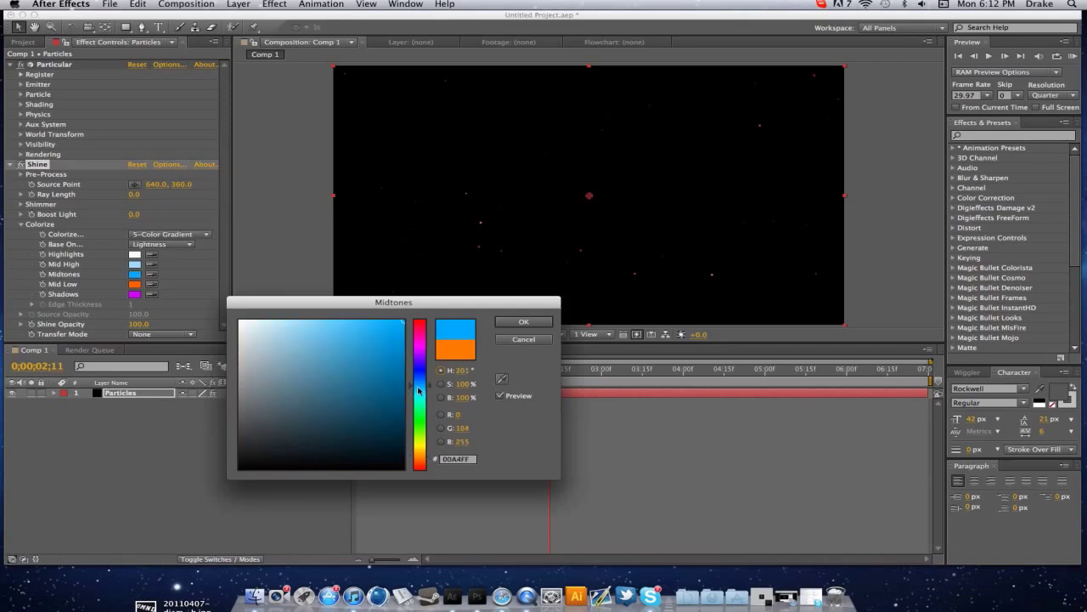
pyautogui.moveTo(418, 389); pyautogui.dragTo(418, 386)
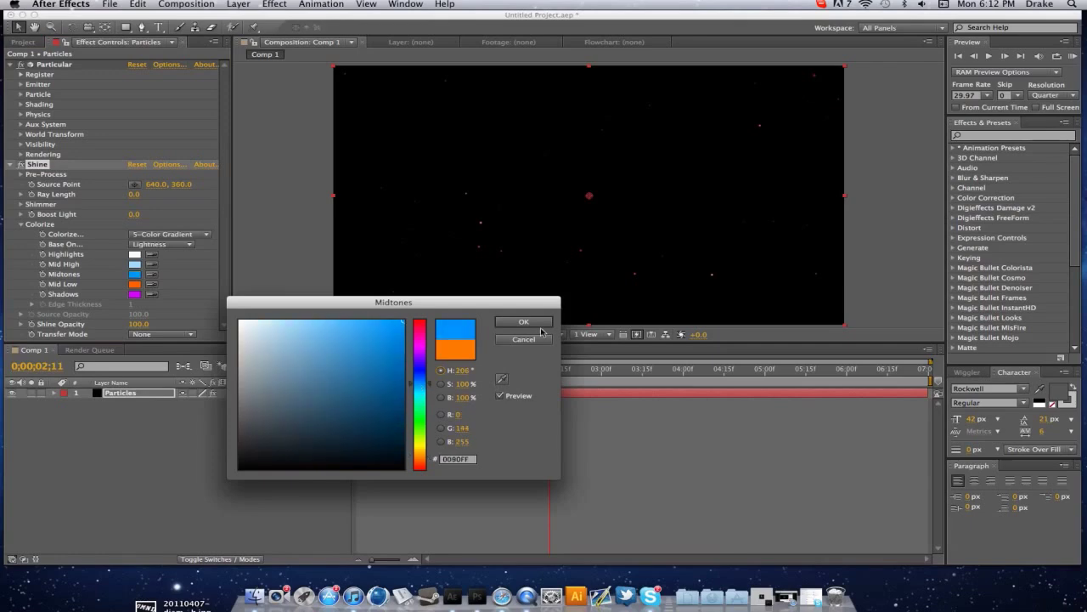
pyautogui.click(363, 320)
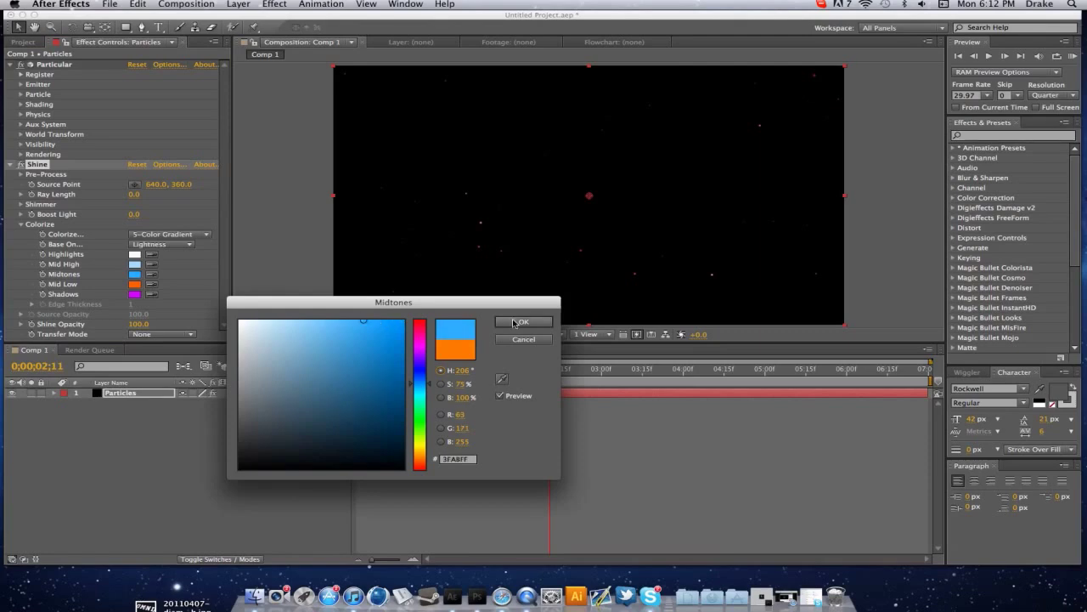
pyautogui.click(520, 322)
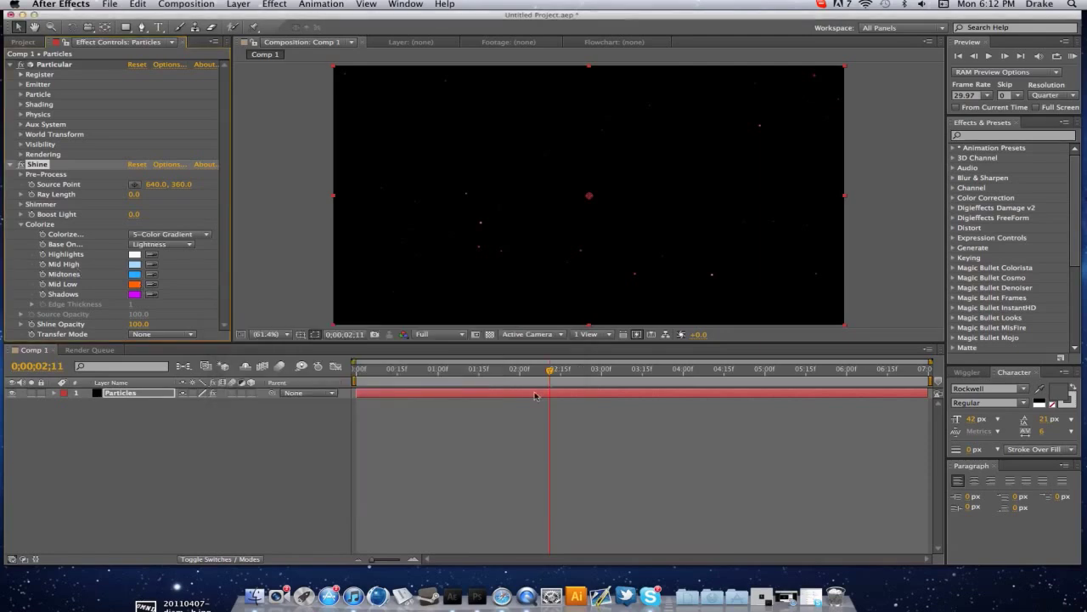
# Step: Set the Mid Low colour of Shine's five-colour gradient to the darker blue 0081D3
pyautogui.click(136, 284)
pyautogui.moveTo(419, 381); pyautogui.dragTo(425, 390)
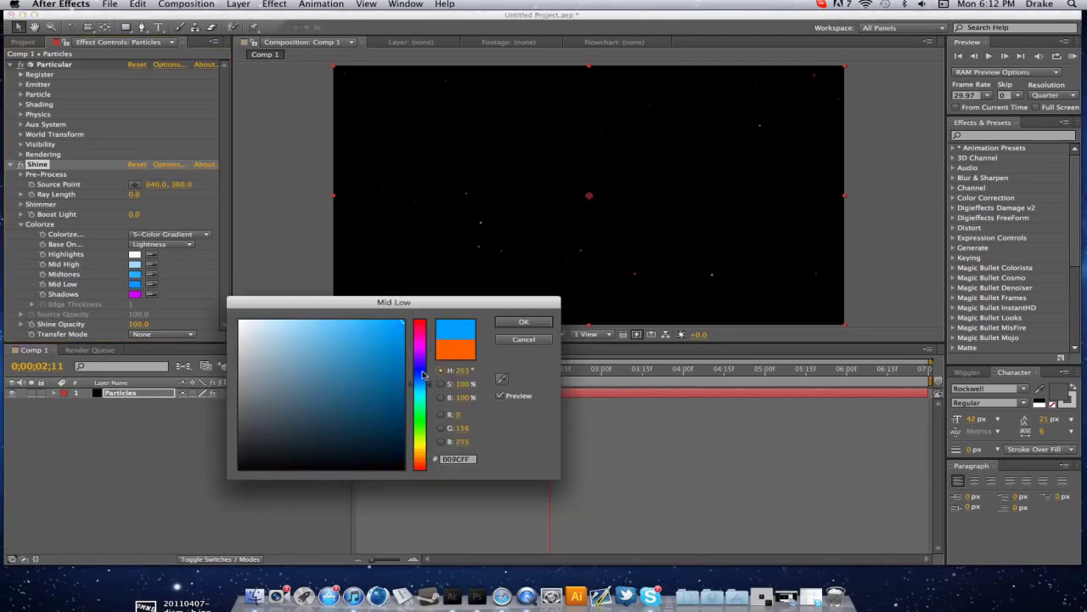
pyautogui.click(403, 334)
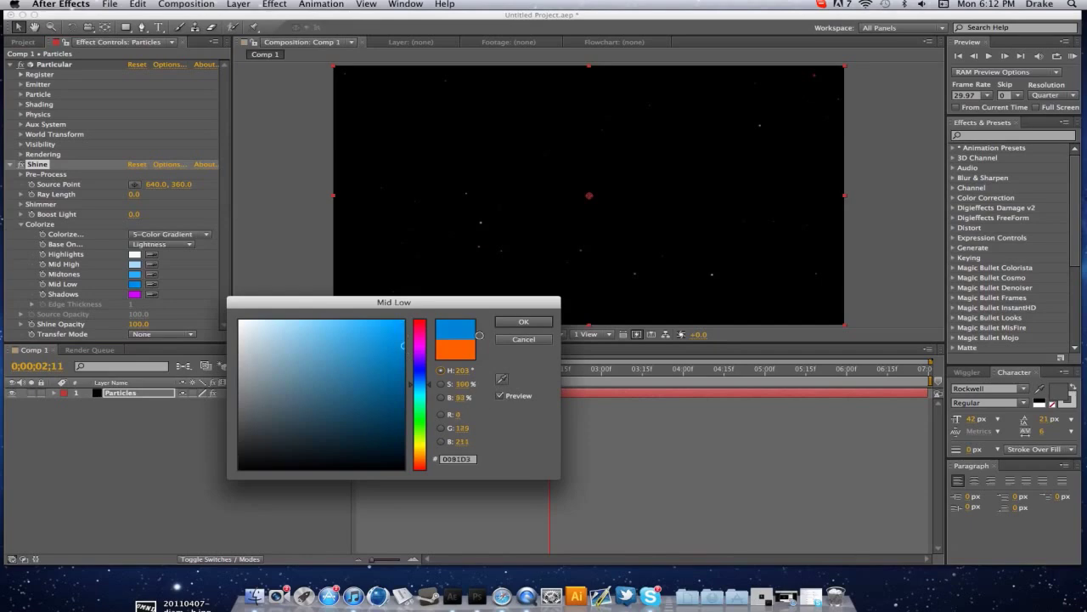
pyautogui.click(523, 322)
# Step: Set the Shadows colour of Shine's five-colour gradient to the deep blue 002BE7
pyautogui.click(134, 293)
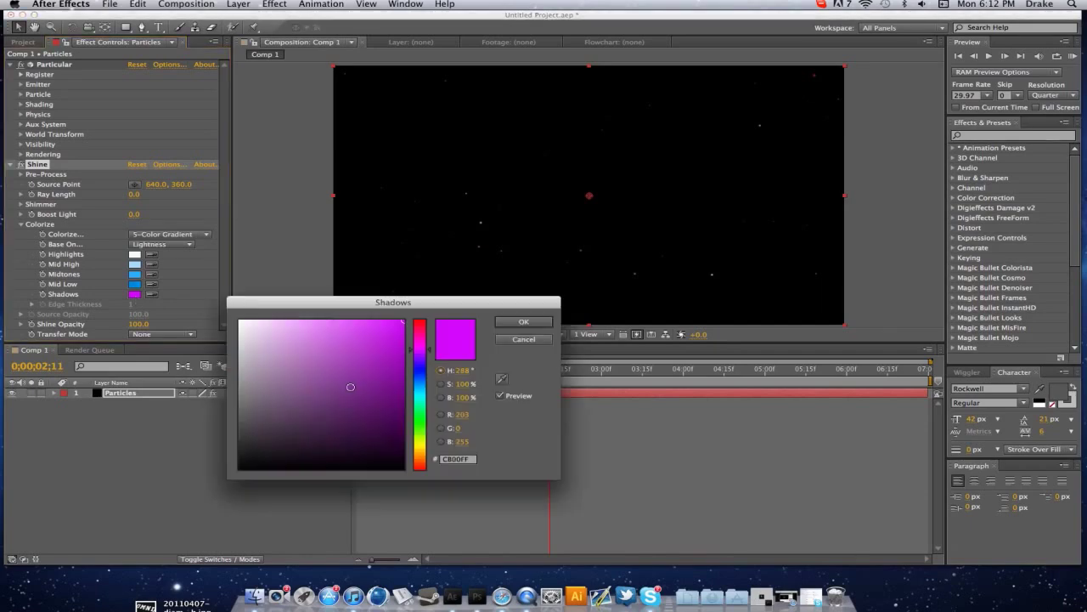
pyautogui.click(420, 374)
pyautogui.click(406, 341)
pyautogui.click(408, 332)
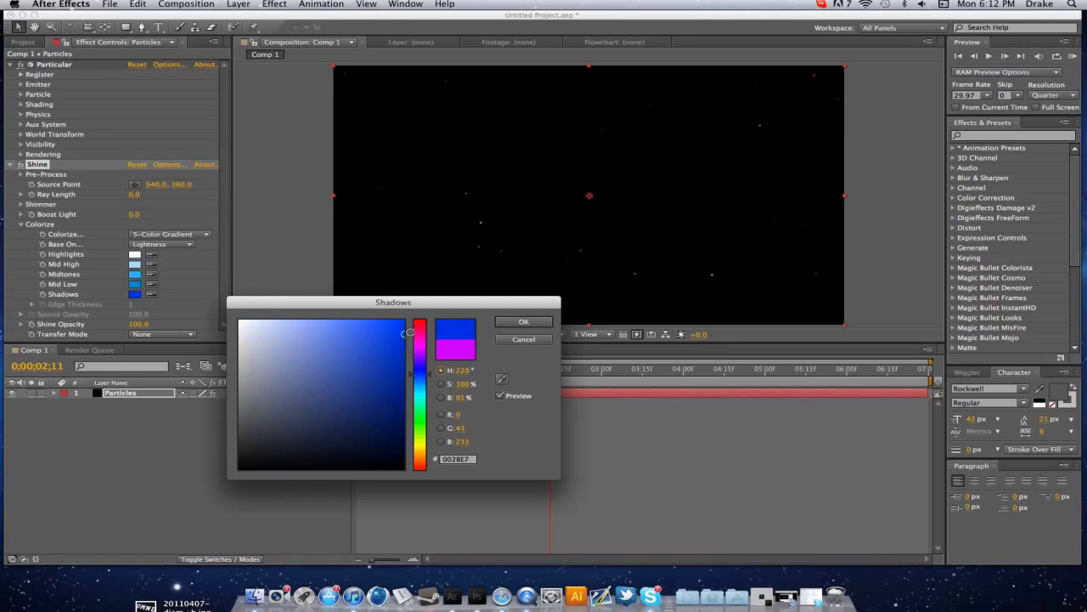
pyautogui.click(518, 323)
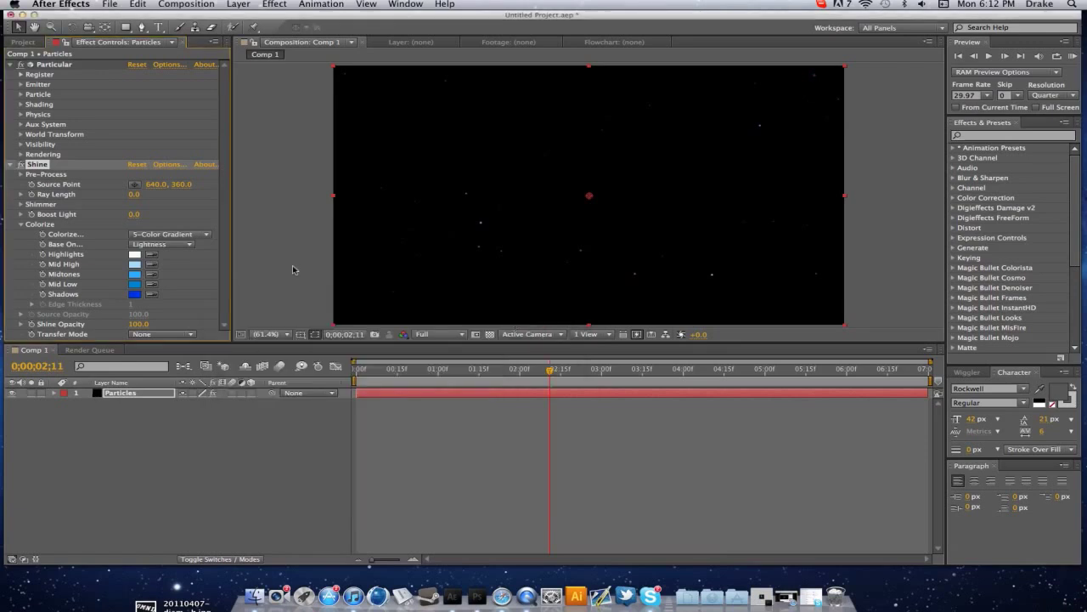
# Step: RAM-preview the tinted particles, then preview them again after moving the current time to 0;00;01;08
pyautogui.click(911, 271)
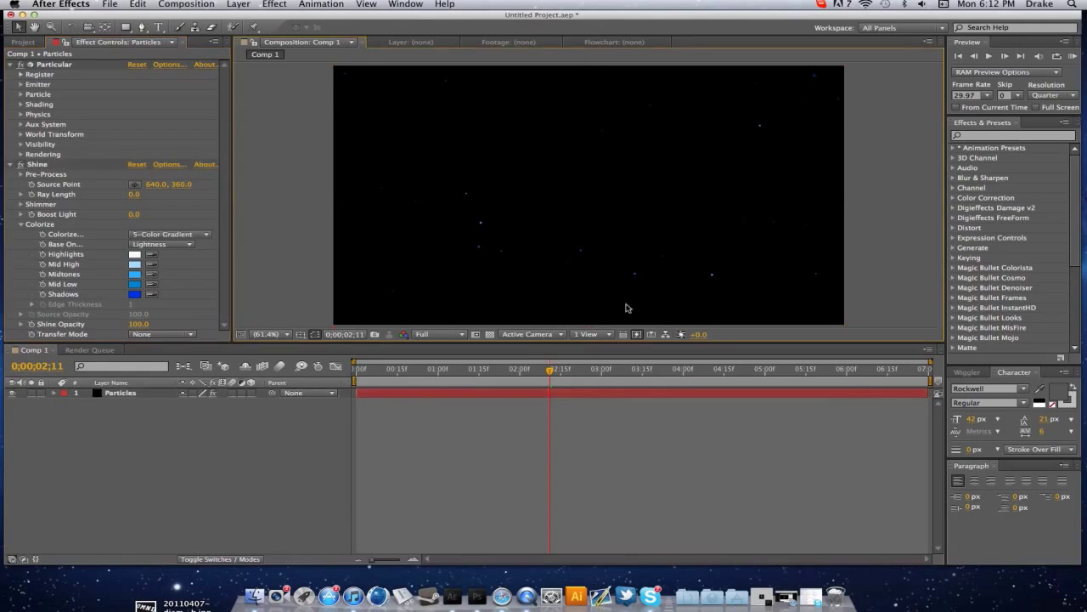
pyautogui.click(1073, 56)
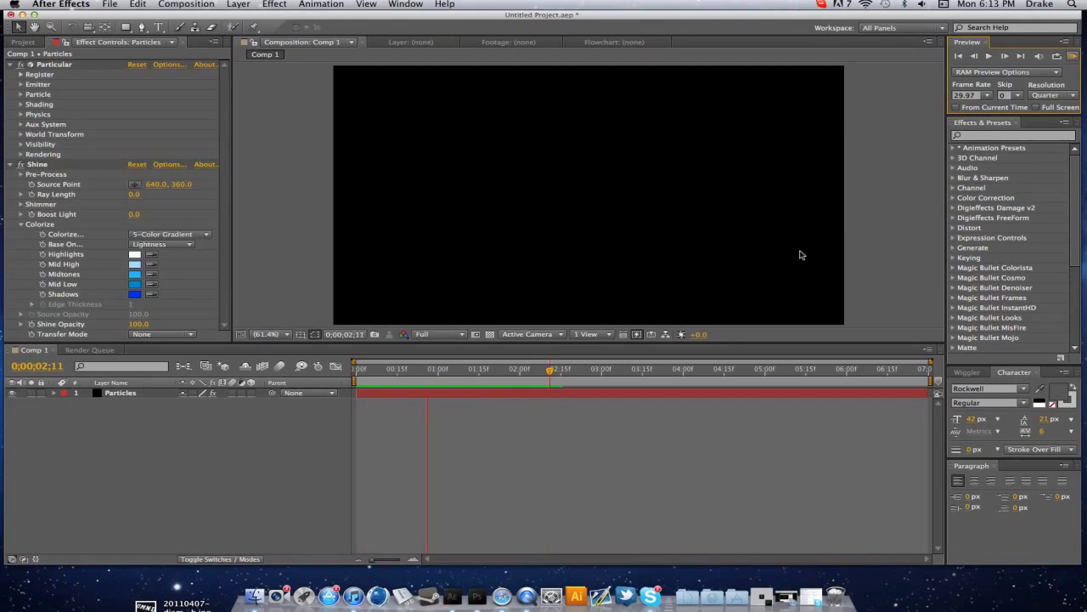
pyautogui.press('space')
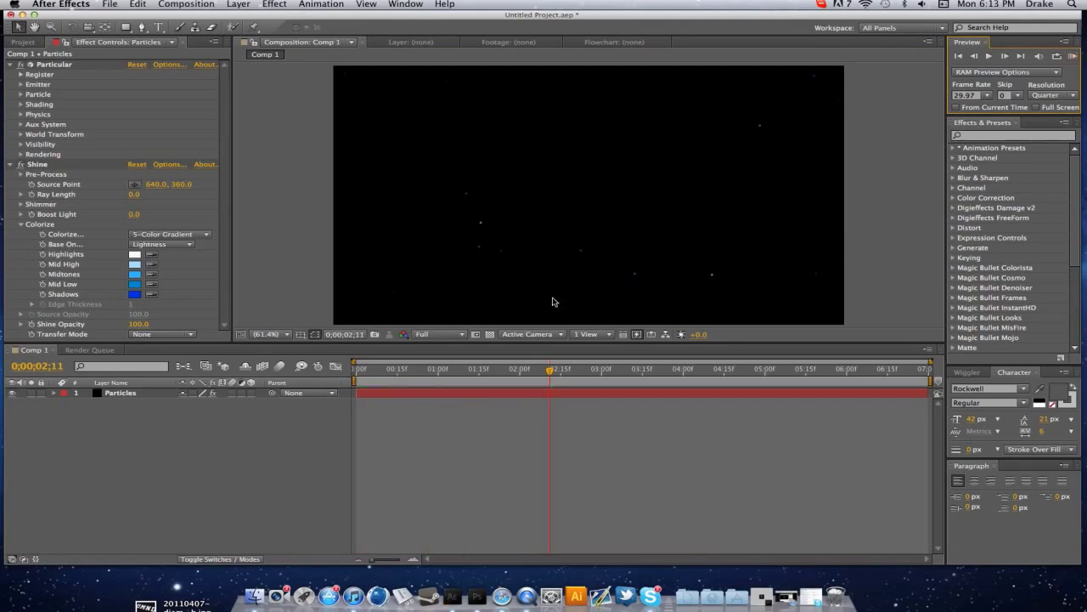
pyautogui.click(440, 392)
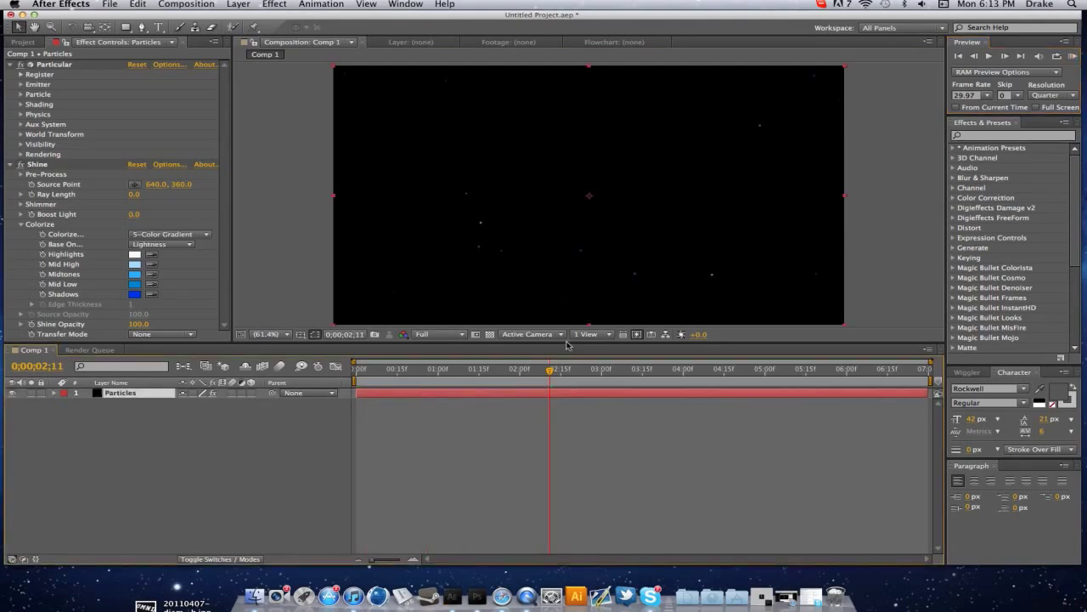
pyautogui.moveTo(548, 370); pyautogui.dragTo(506, 370)
pyautogui.click(460, 369)
pyautogui.click(1072, 55)
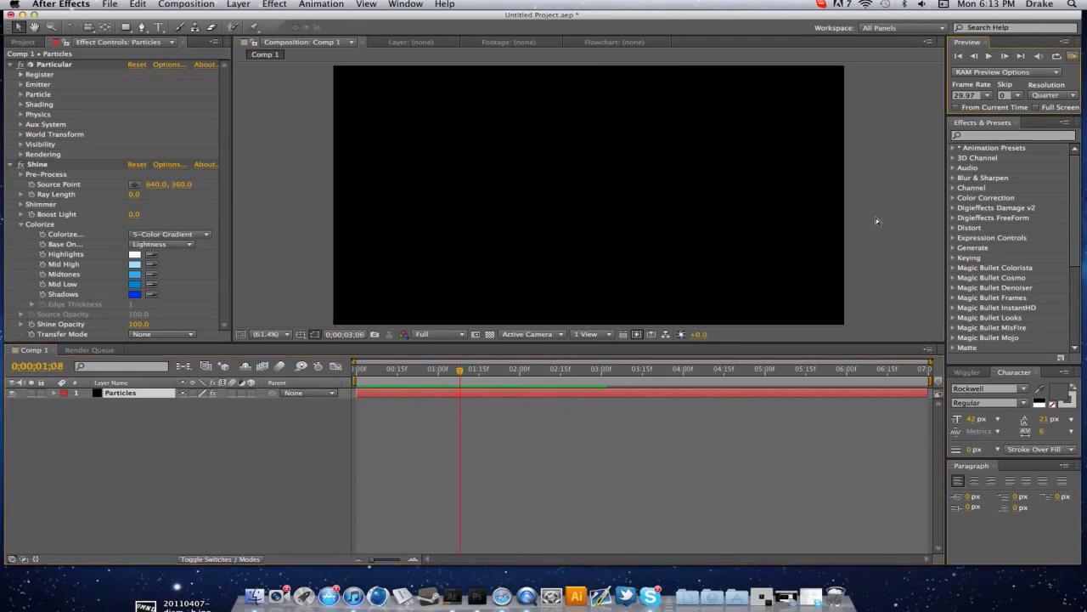
# Step: Try a RAM preview of the particles with the preview resolution set to Full
pyautogui.click(1050, 95)
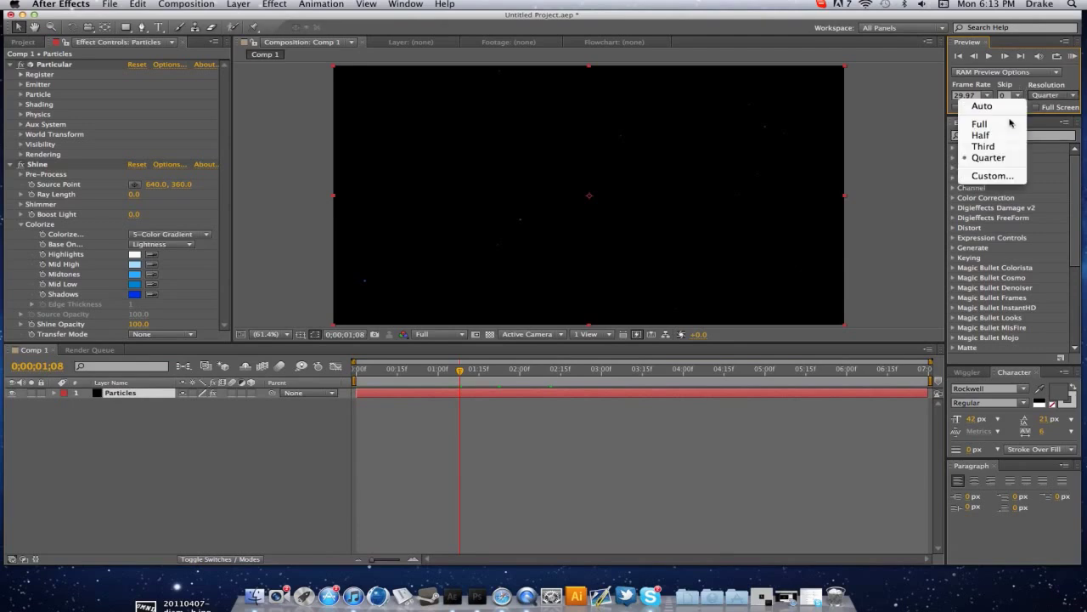
pyautogui.click(1009, 124)
pyautogui.press('KP_0')
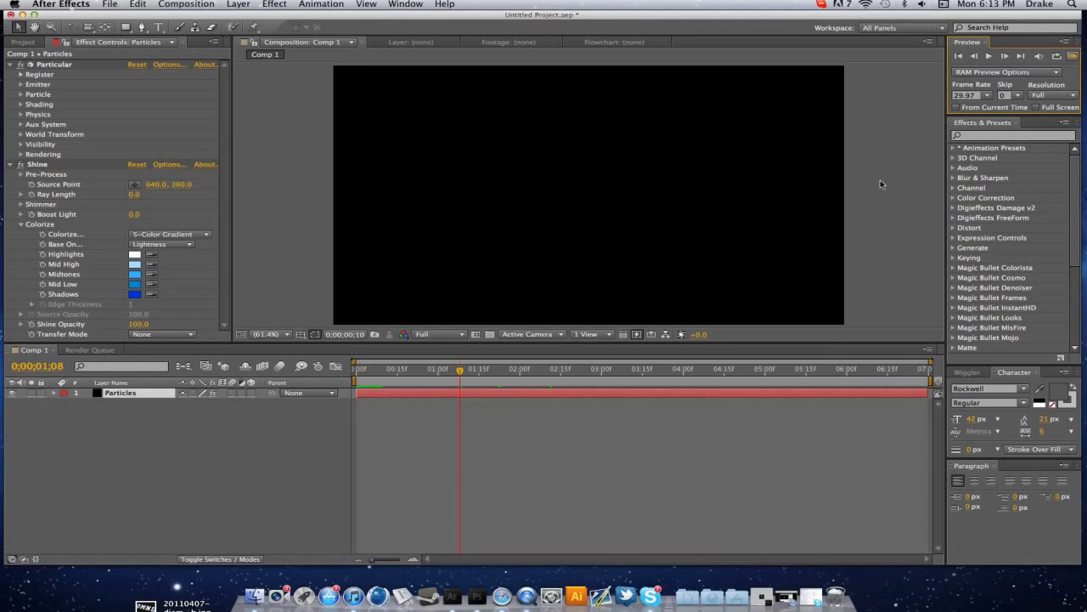
pyautogui.press('Escape')
# Step: Set Shine's Boost Light to 3.0 and RAM-preview the particles at Half resolution
pyautogui.moveTo(134, 215); pyautogui.dragTo(154, 216)
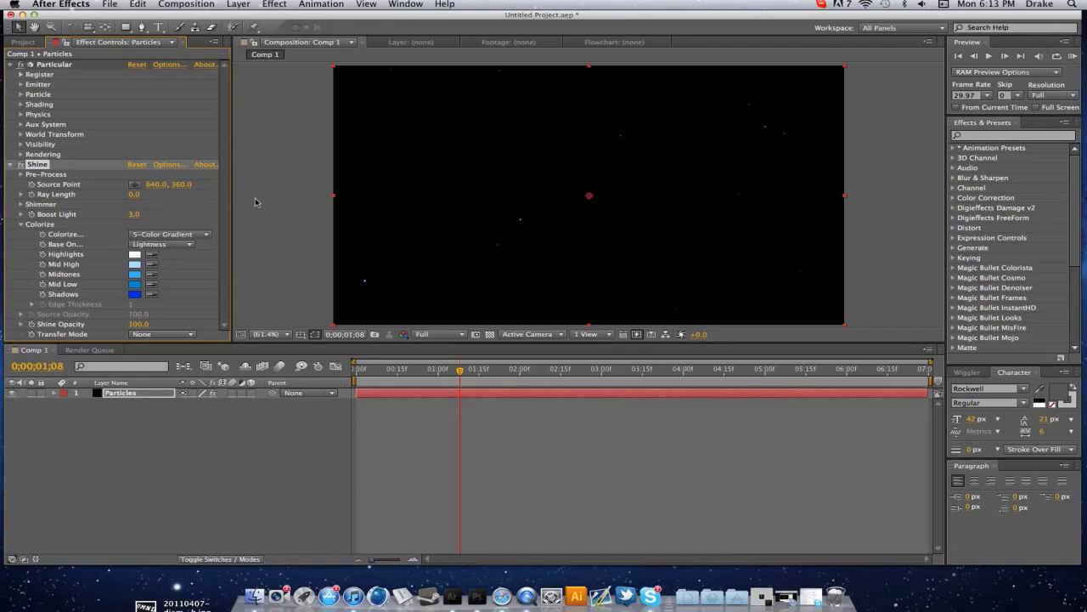
pyautogui.press('KP_0')
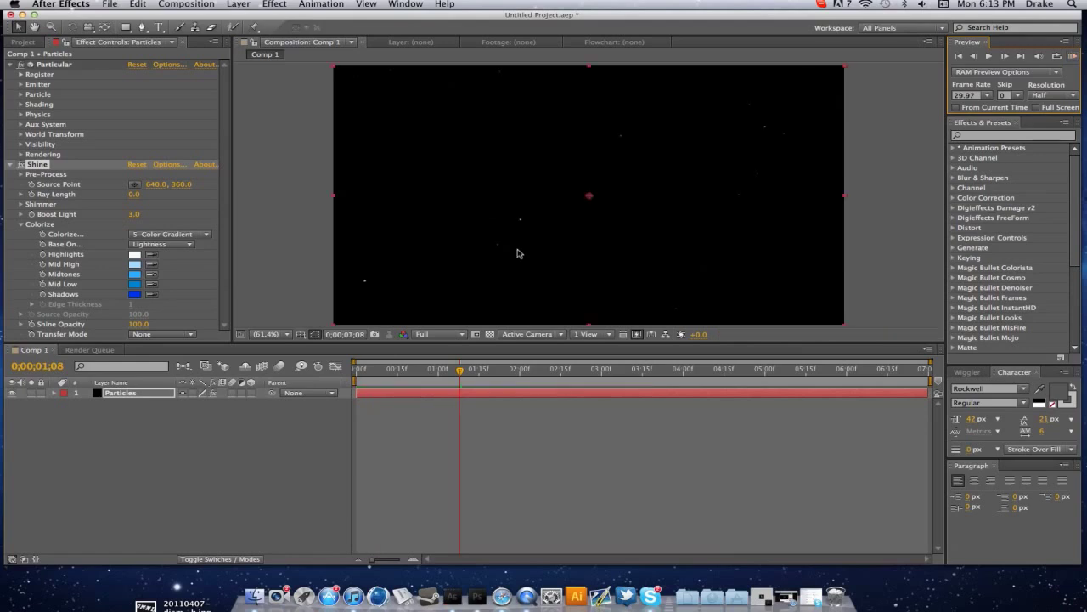
pyautogui.click(281, 413)
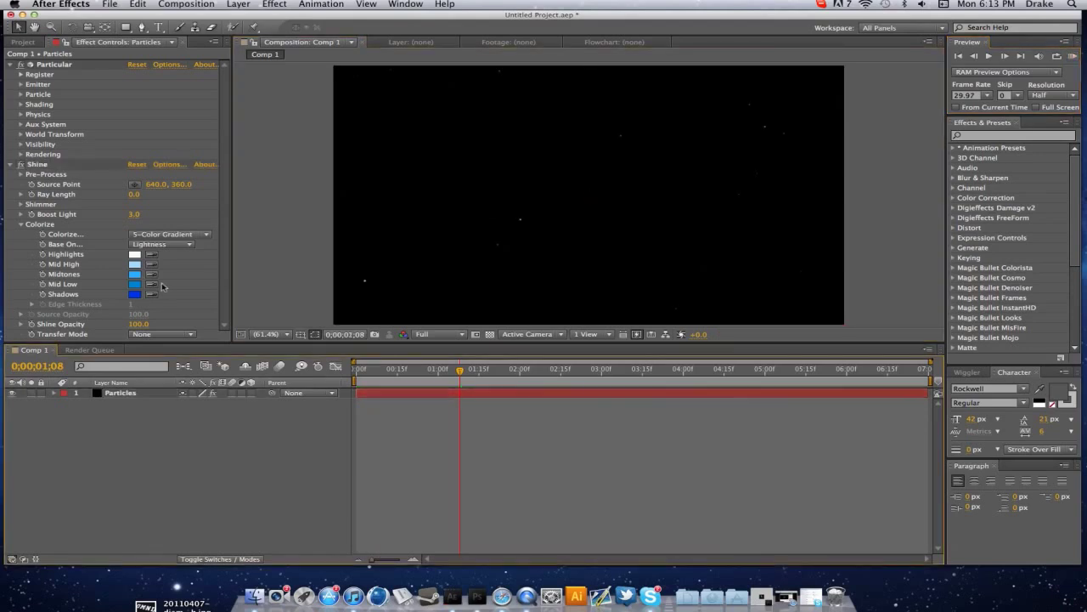
pyautogui.click(10, 164)
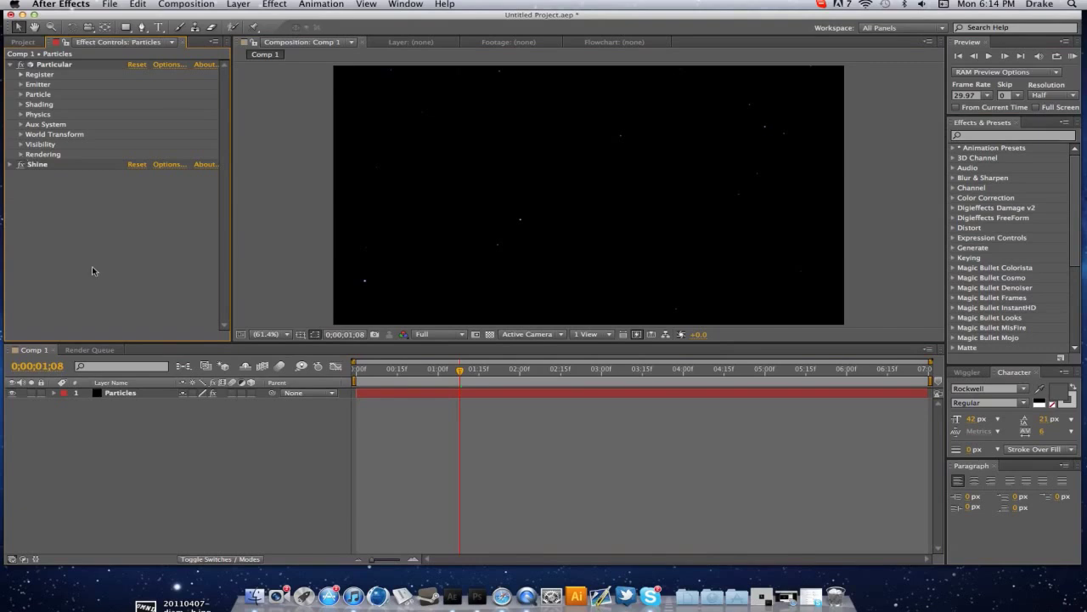
# Step: Add a two-node camera named Camera 1 to the composition with the 50mm preset
pyautogui.click(149, 459)
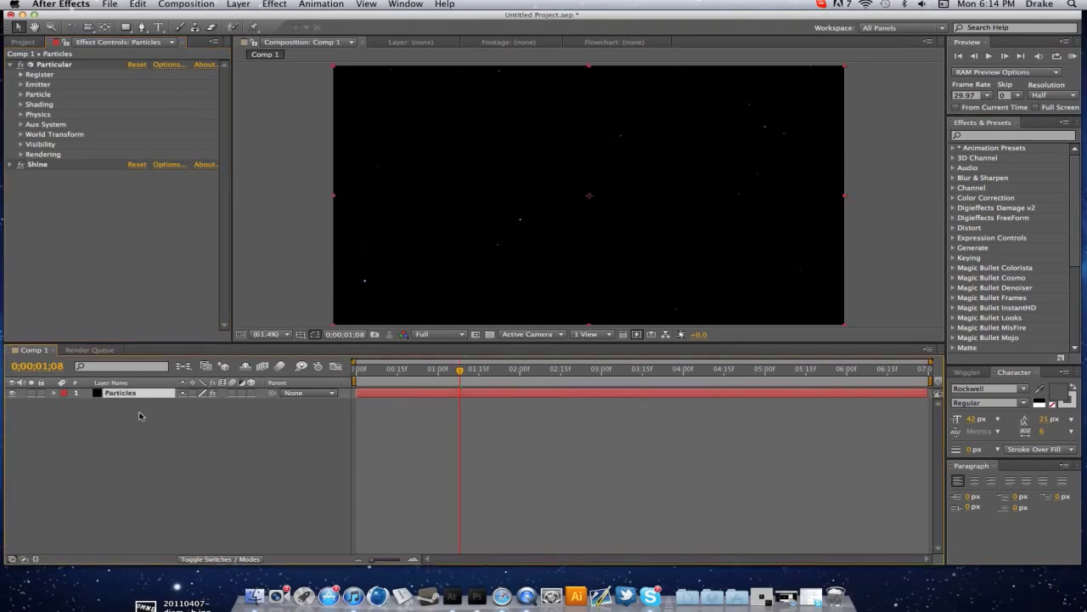
pyautogui.click(238, 5)
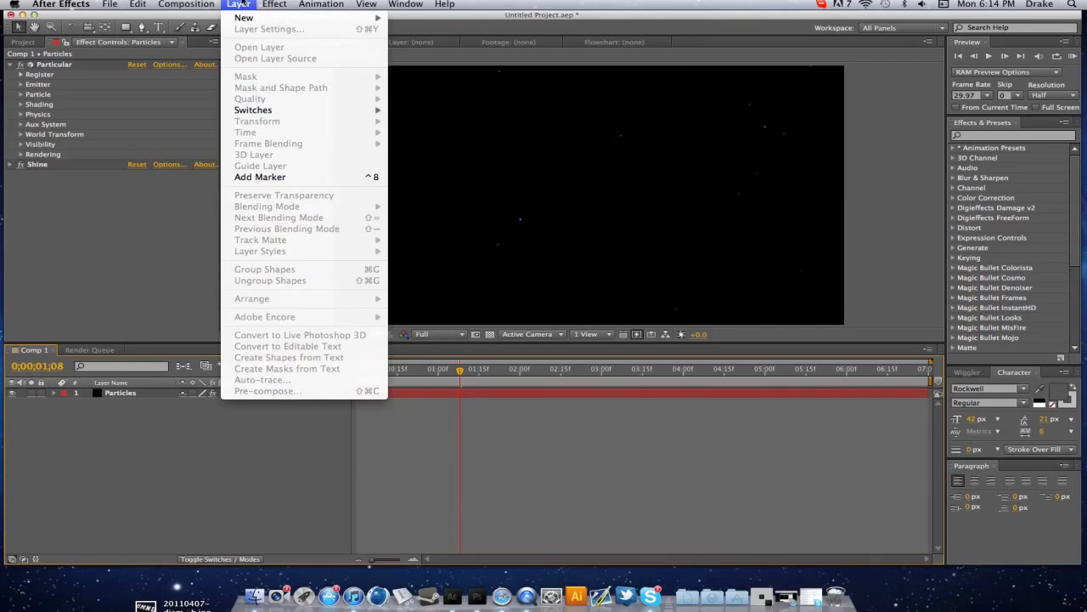
pyautogui.moveTo(255, 18)
pyautogui.click(415, 37)
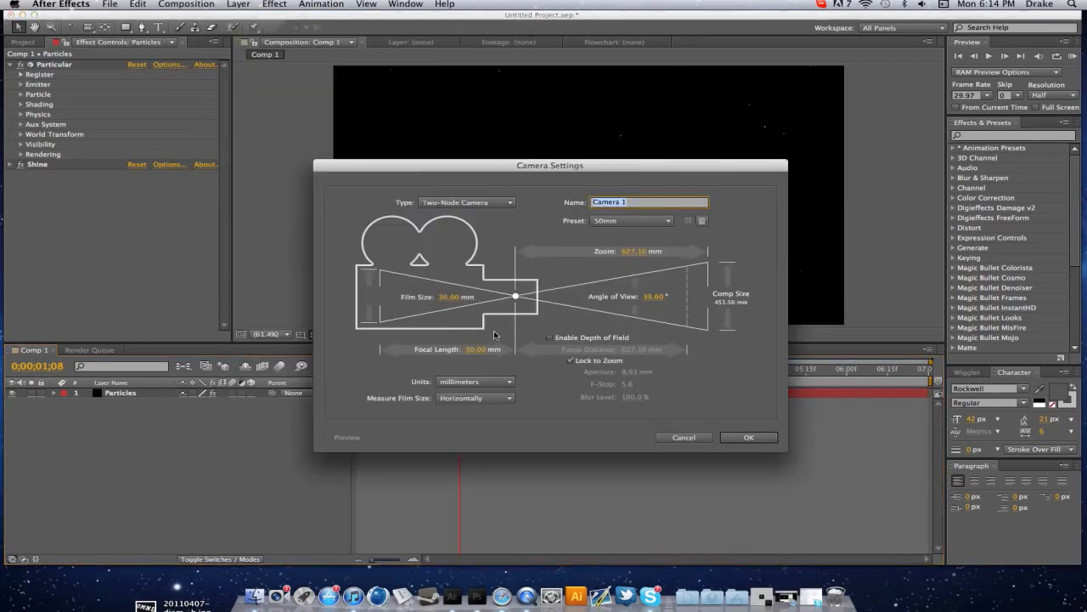
pyautogui.click(655, 222)
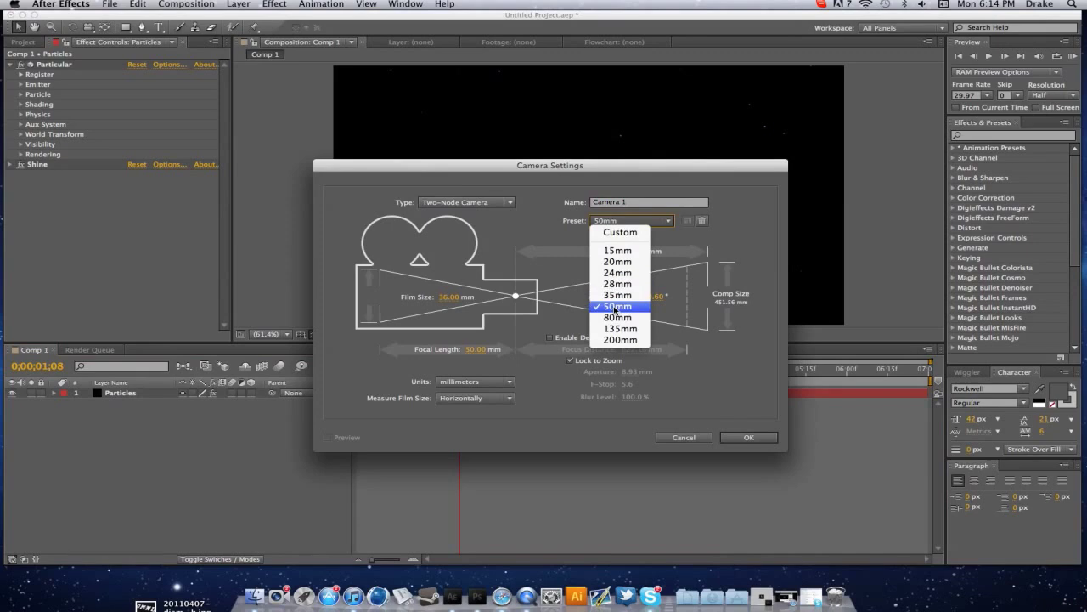
pyautogui.click(614, 308)
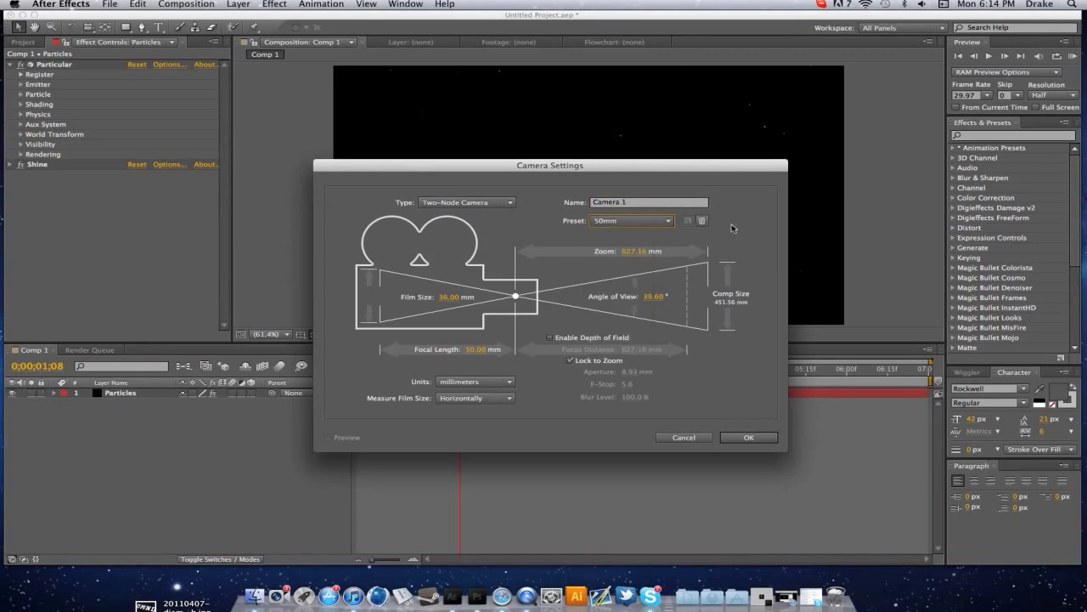
pyautogui.click(746, 439)
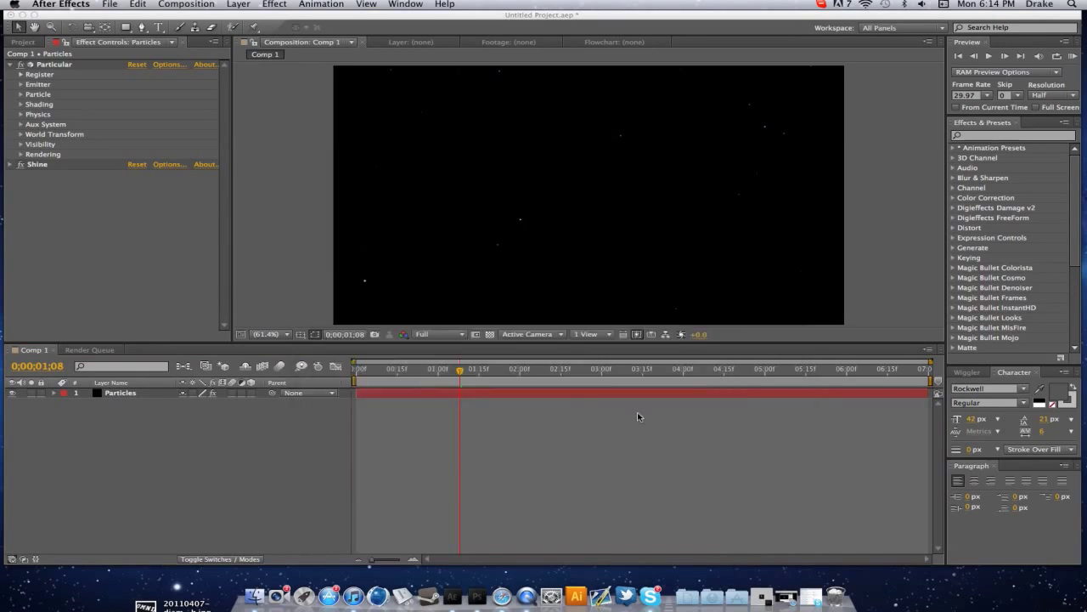
# Step: Set the Blur Level in Camera 1's Camera Options to 300%
pyautogui.click(121, 403)
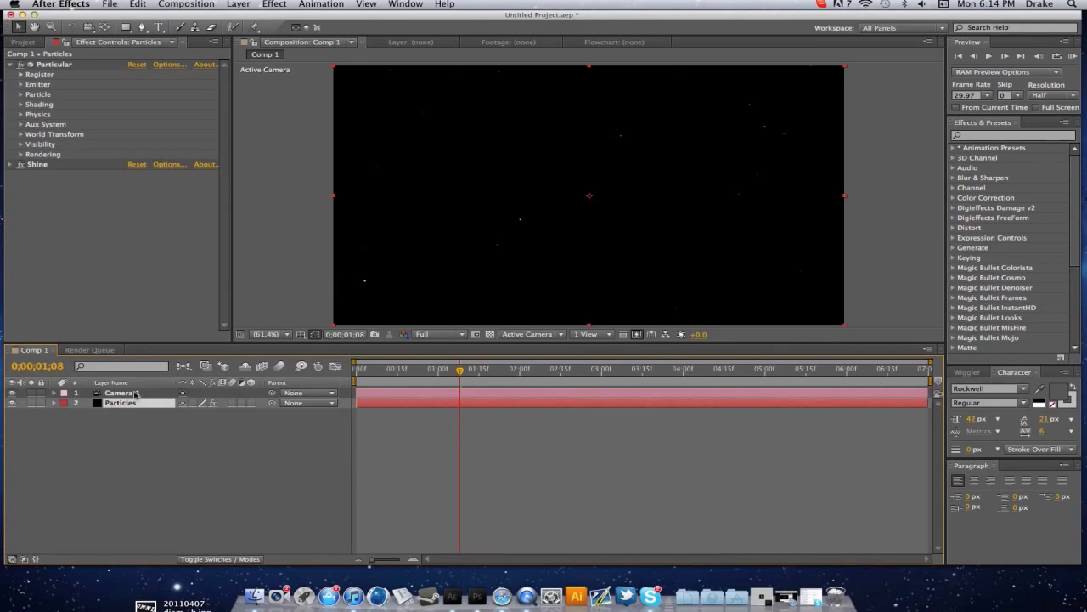
pyautogui.click(136, 393)
pyautogui.click(54, 392)
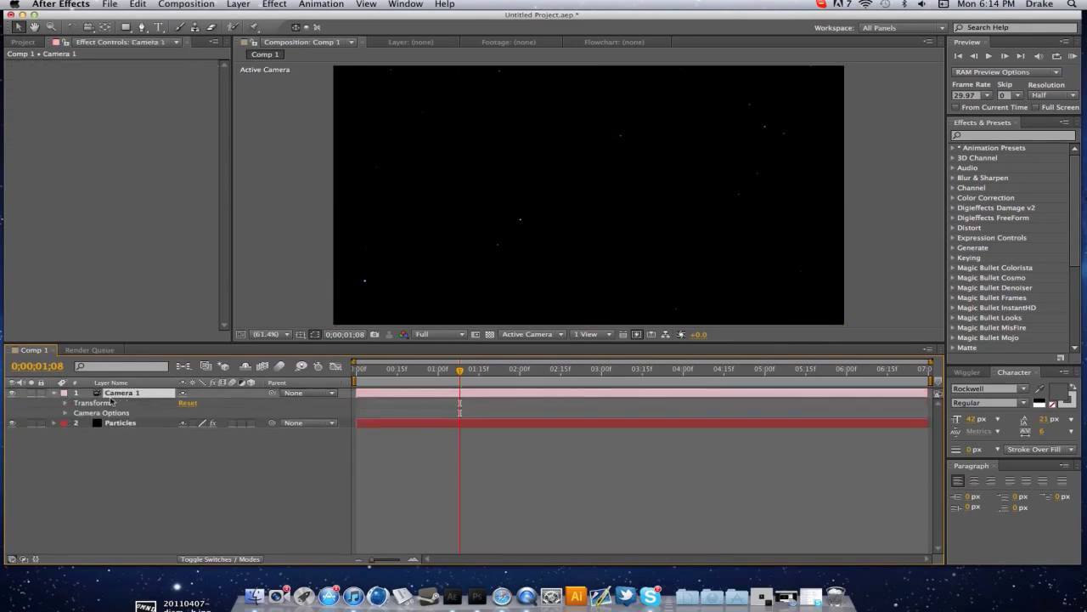
pyautogui.click(67, 412)
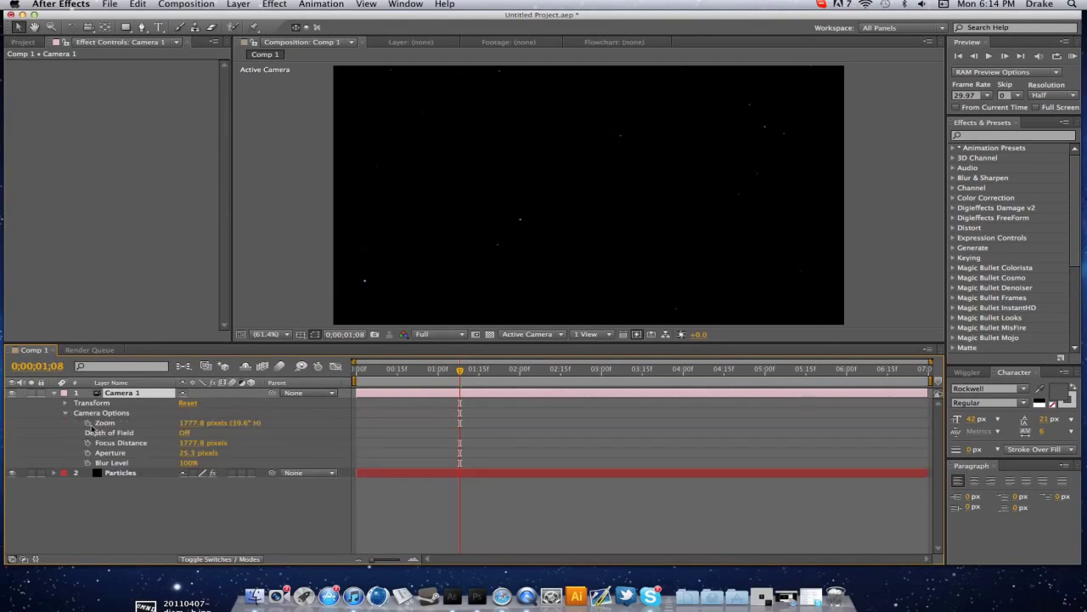
pyautogui.click(188, 463)
pyautogui.write('300')
pyautogui.click(218, 503)
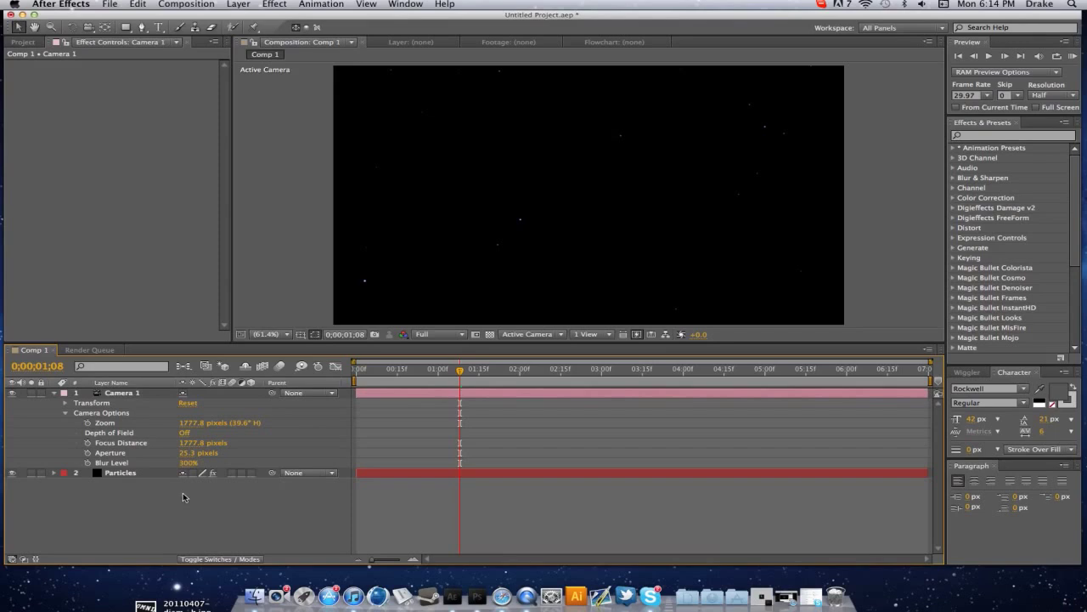
# Step: In Particular's Rendering settings on the Particles layer, keep Depth of Field on Camera Settings and set Motion Blur to On
pyautogui.click(138, 475)
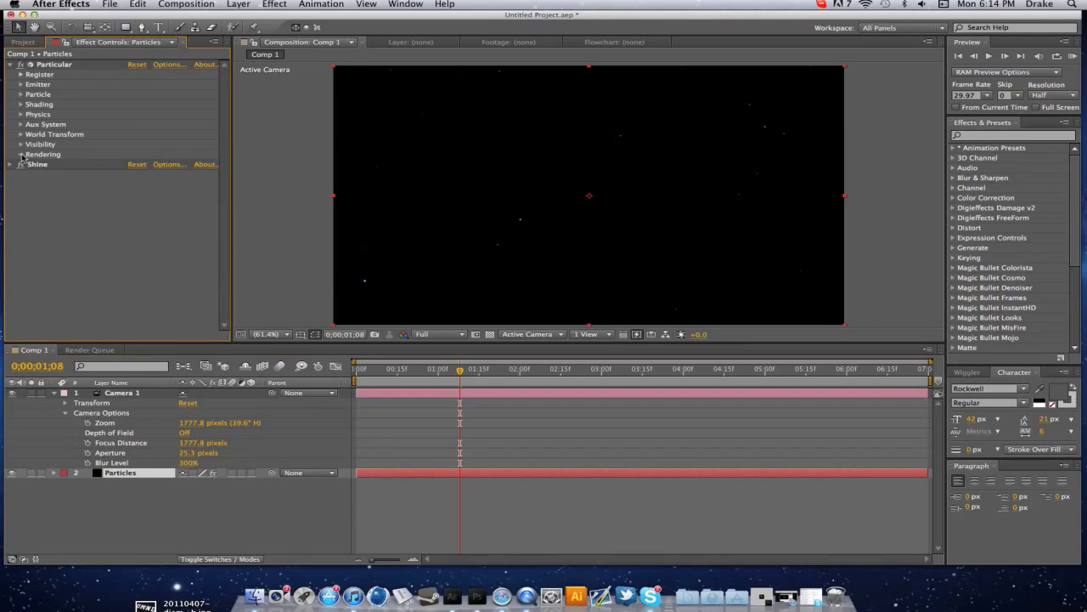
pyautogui.click(21, 155)
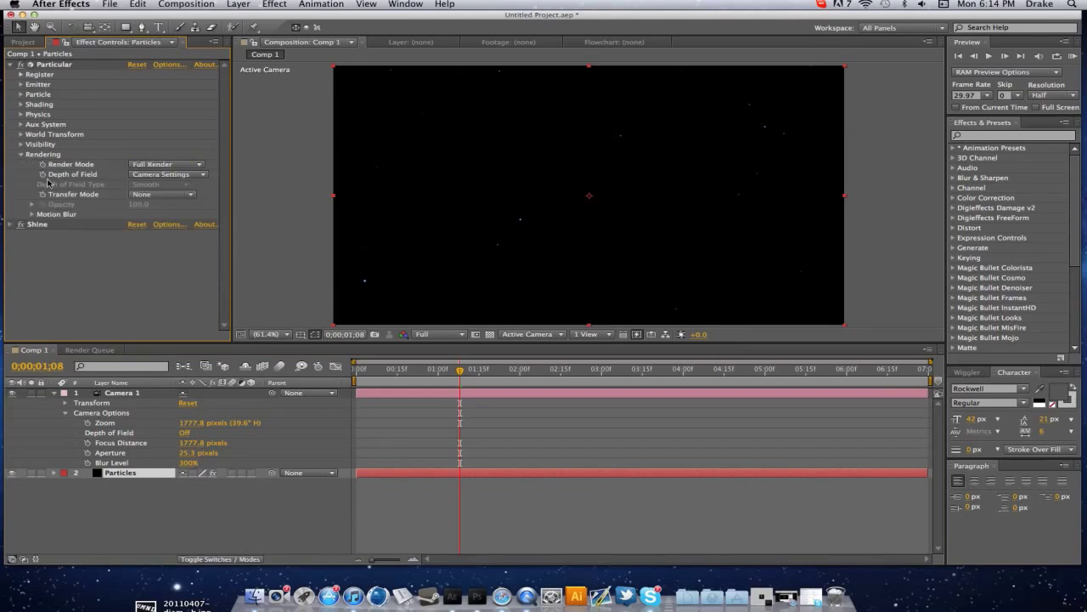
pyautogui.click(149, 175)
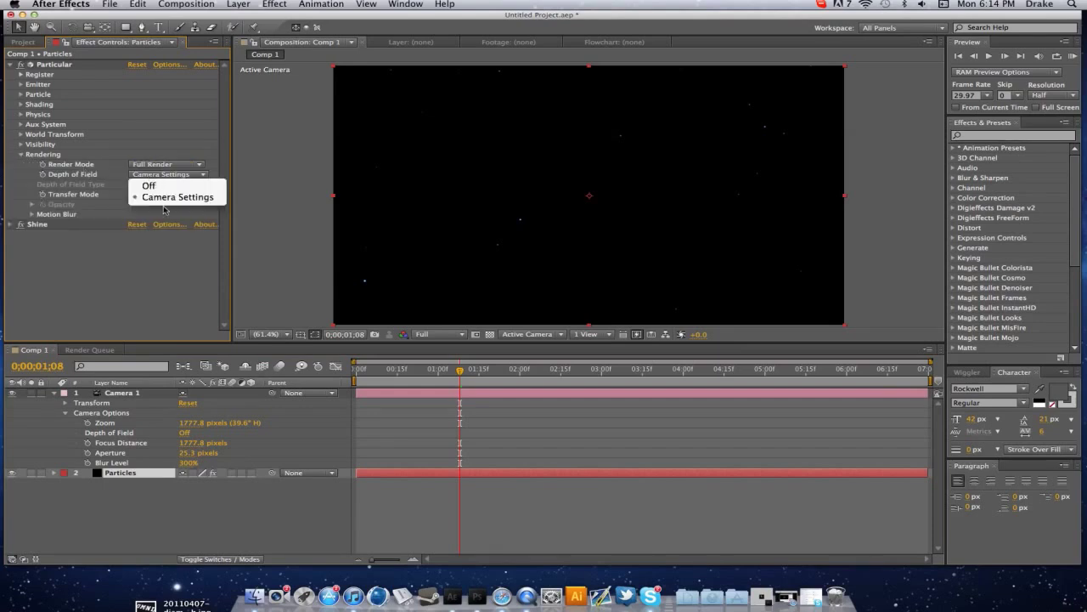
pyautogui.click(164, 204)
pyautogui.click(31, 214)
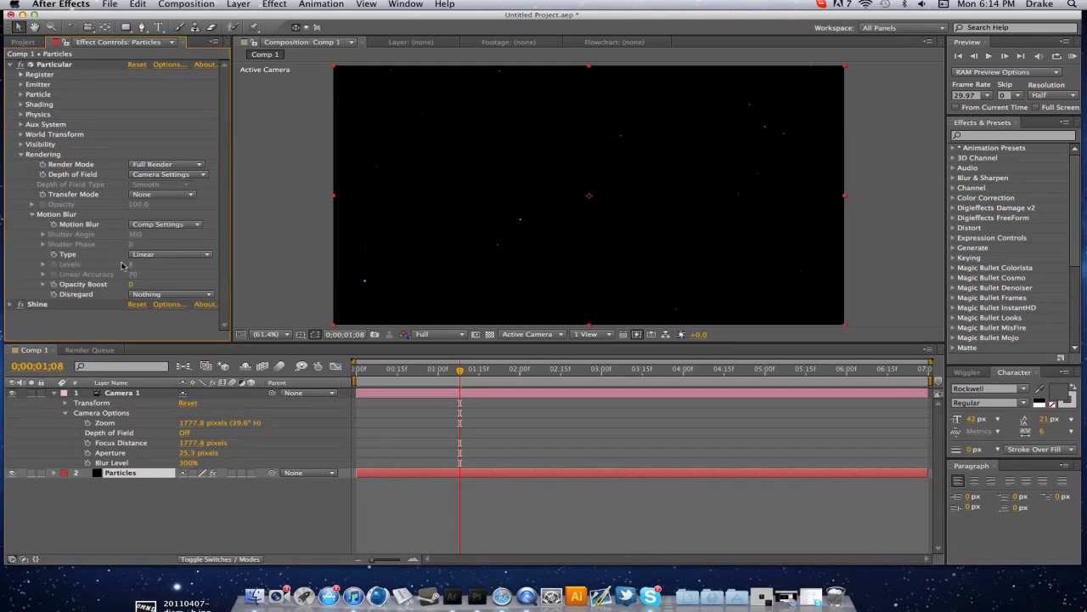
pyautogui.click(158, 225)
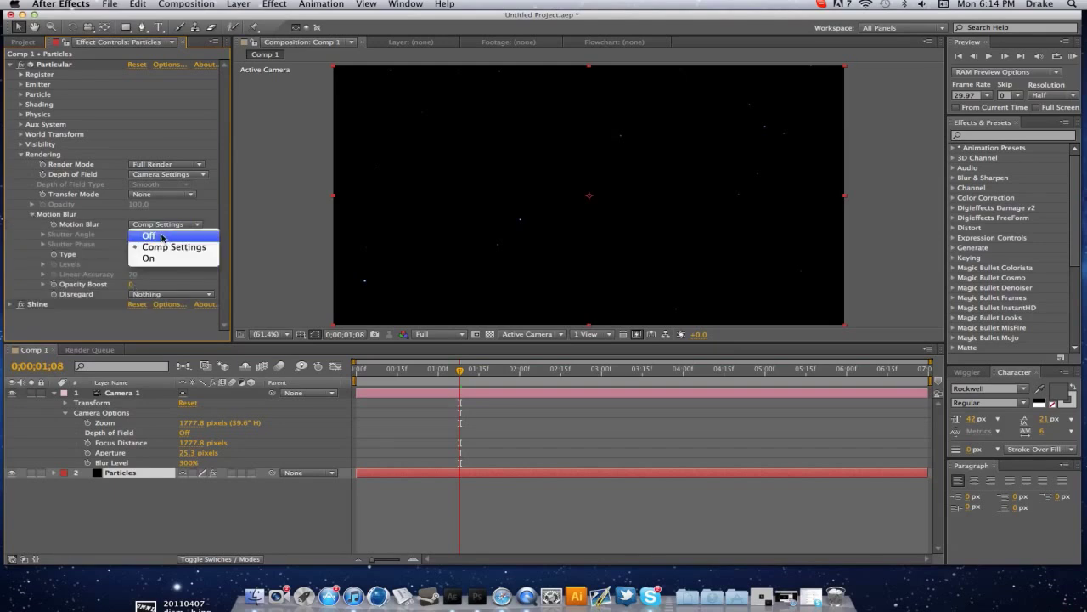
pyautogui.click(156, 257)
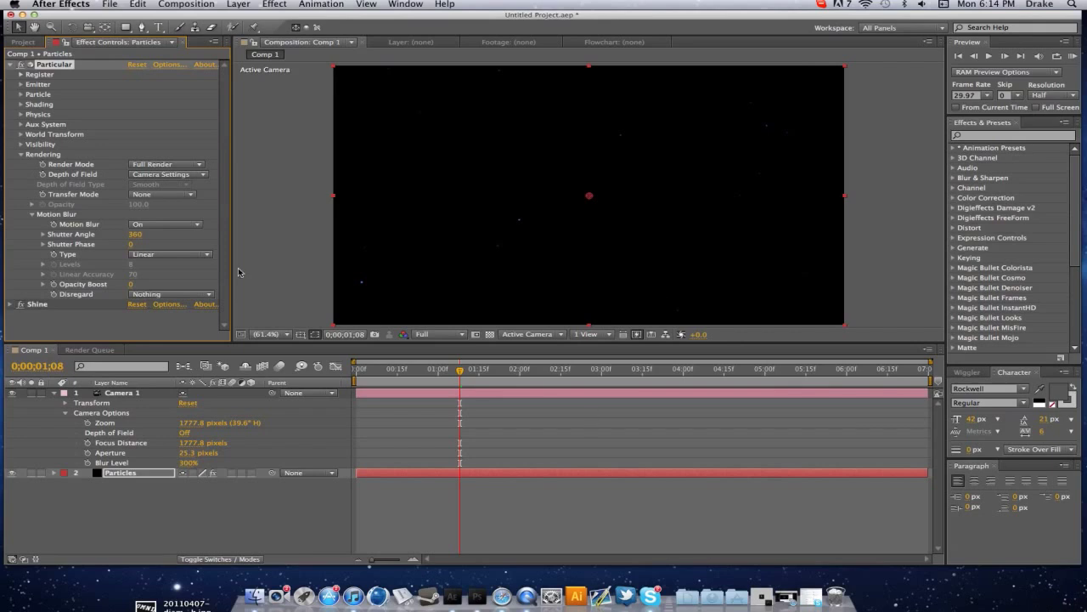
# Step: Set Particular's motion blur Shutter Angle to 450 and its Opacity Boost to 42
pyautogui.click(98, 324)
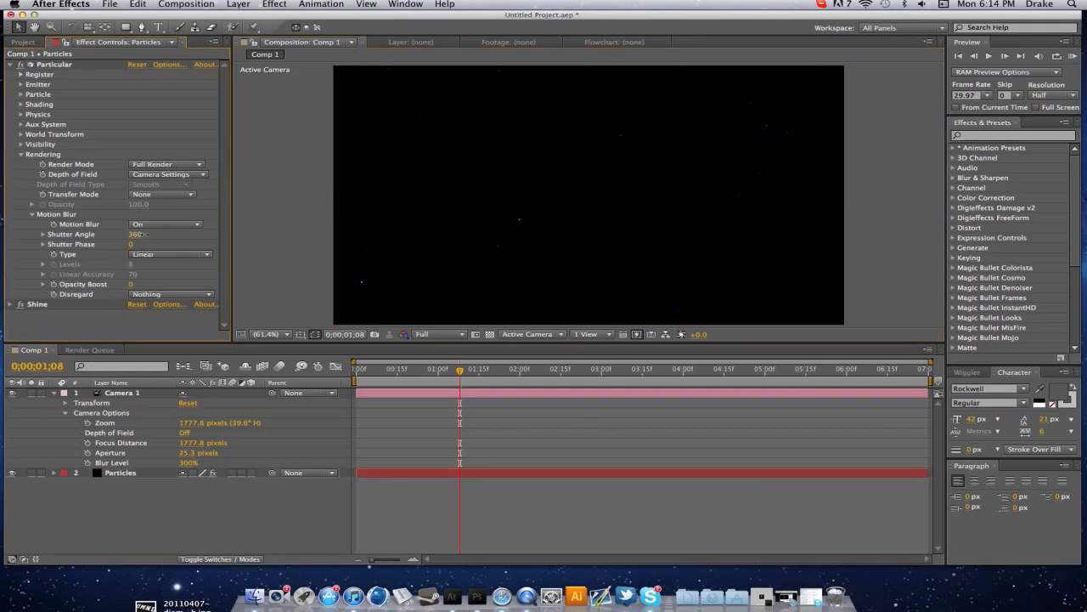
pyautogui.moveTo(141, 233); pyautogui.dragTo(144, 237)
pyautogui.click(145, 238)
pyautogui.write('450')
pyautogui.click(253, 224)
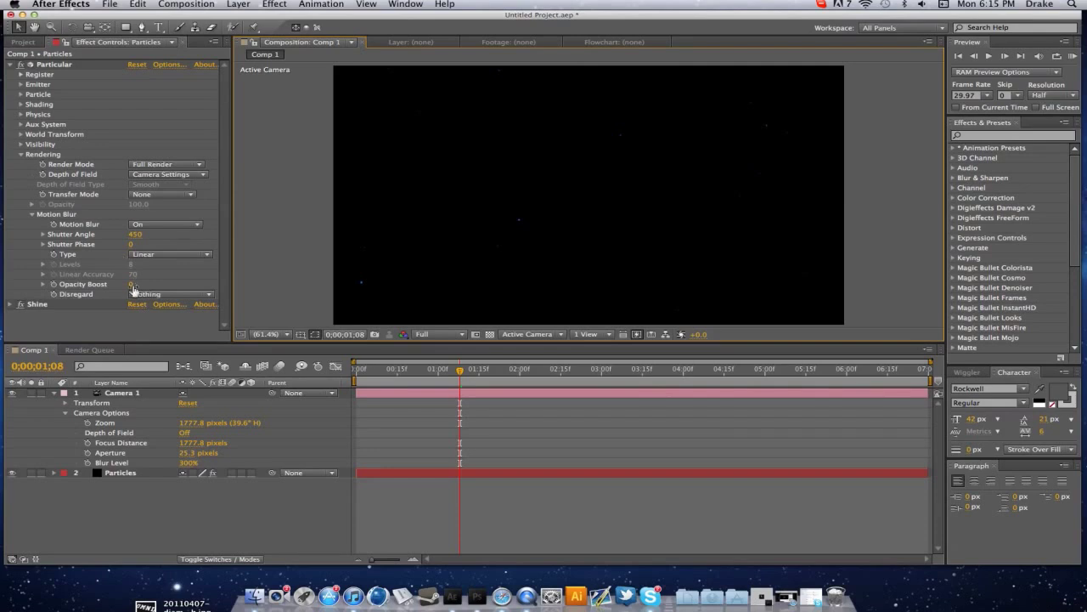
pyautogui.moveTo(133, 290); pyautogui.dragTo(158, 283)
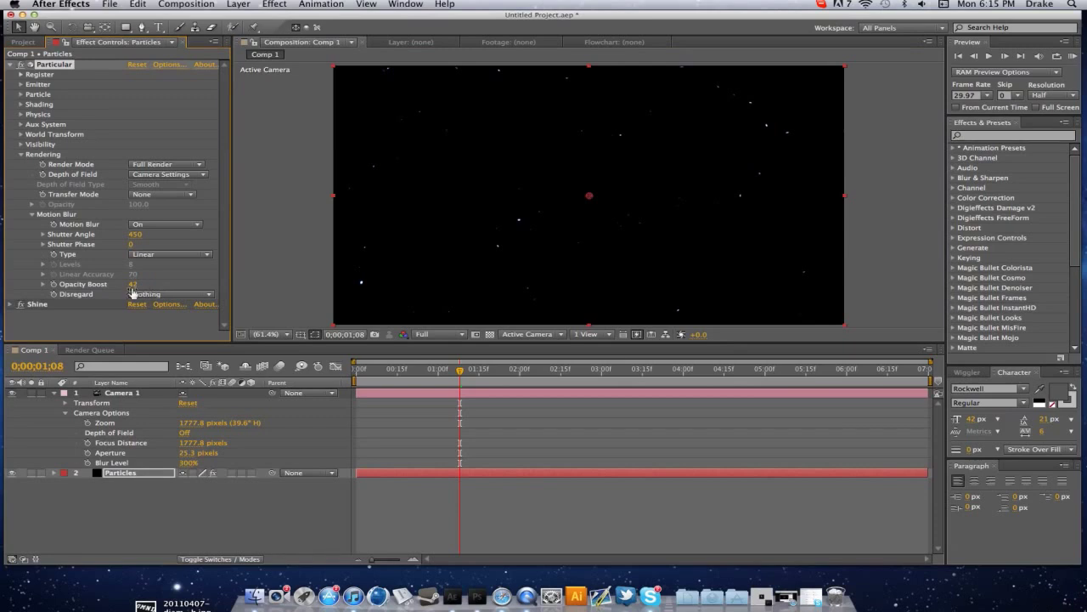
# Step: Set Particular's motion blur Opacity Boost to 30 and turn on Depth of Field for Camera 1
pyautogui.click(132, 286)
pyautogui.write('30')
pyautogui.click(493, 424)
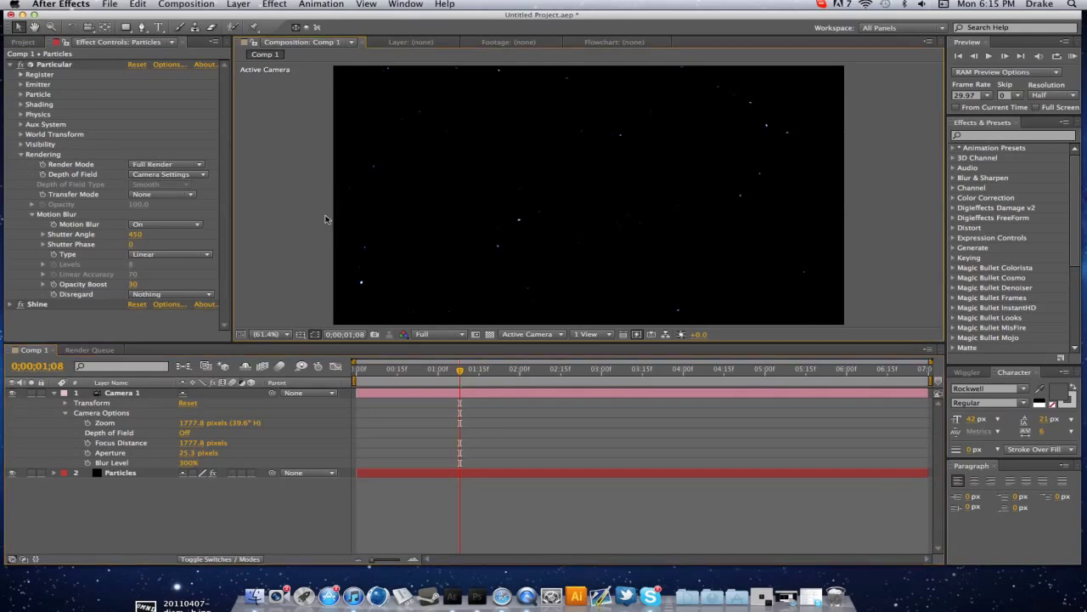
pyautogui.click(184, 434)
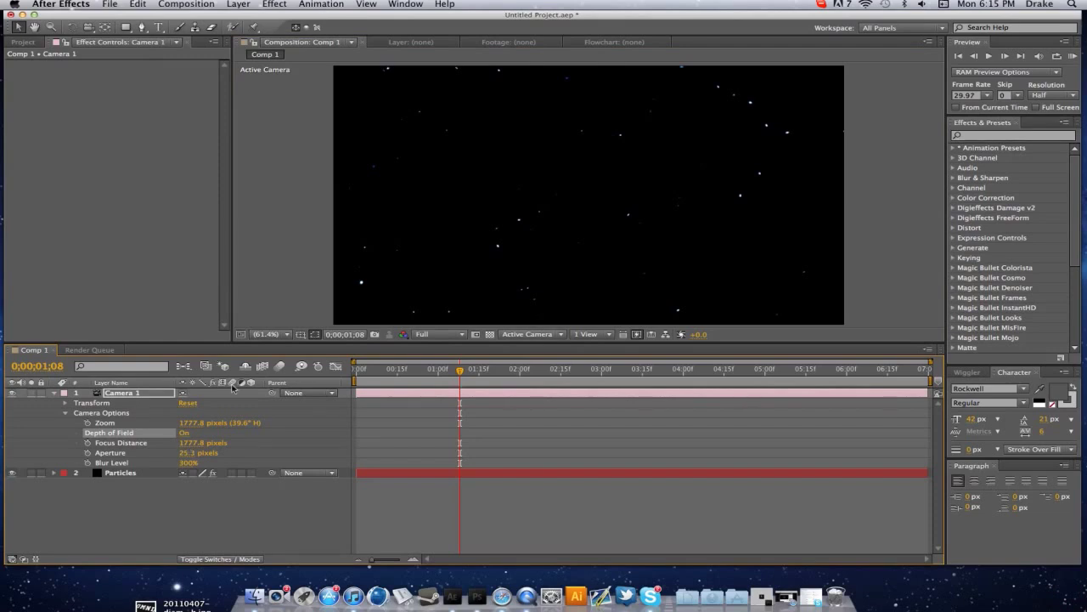
# Step: Display the composition in 4 Views and reduce Camera 1's Focus Distance to about 1566.8 pixels
pyautogui.click(592, 334)
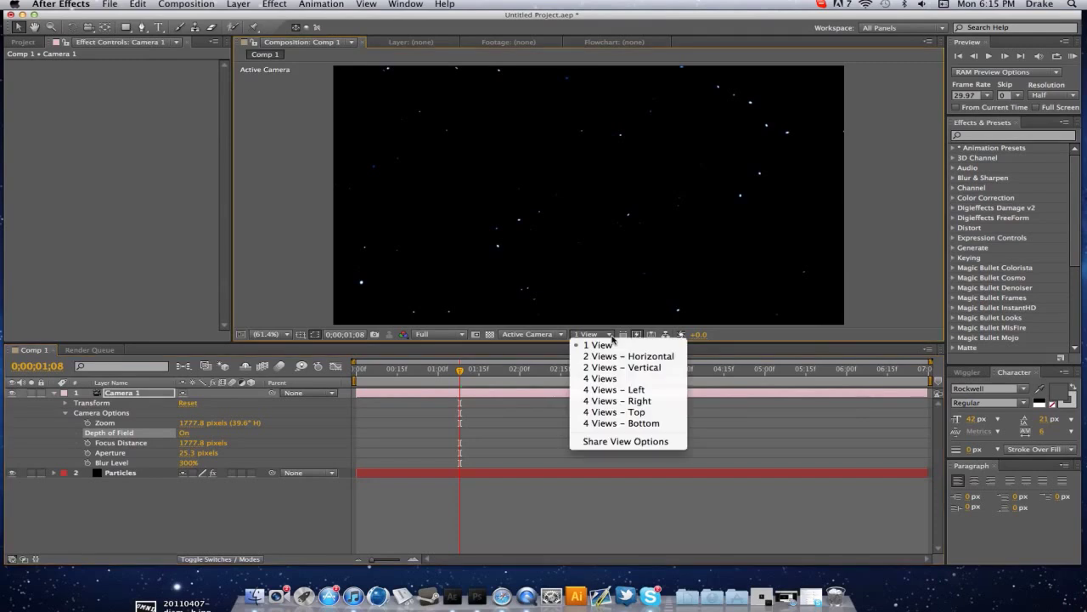
pyautogui.click(619, 378)
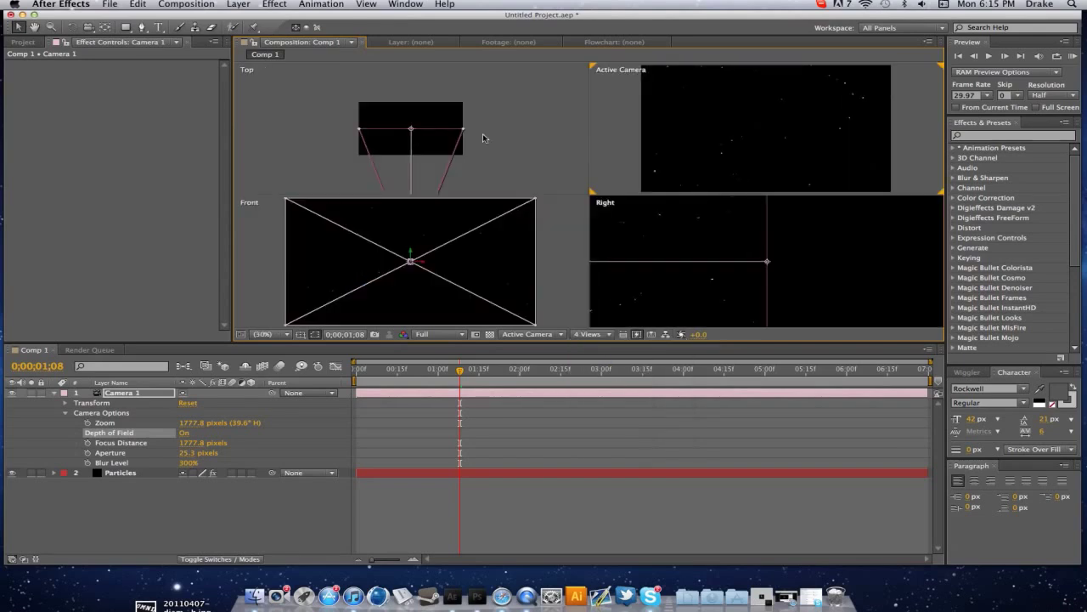
pyautogui.click(767, 261)
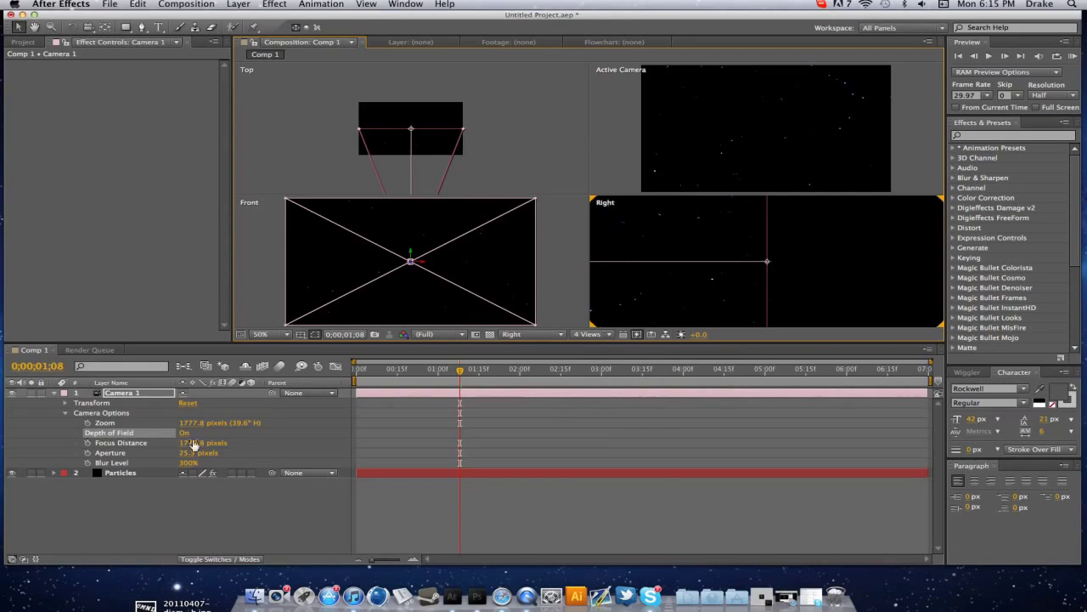
pyautogui.moveTo(194, 444); pyautogui.dragTo(49, 439)
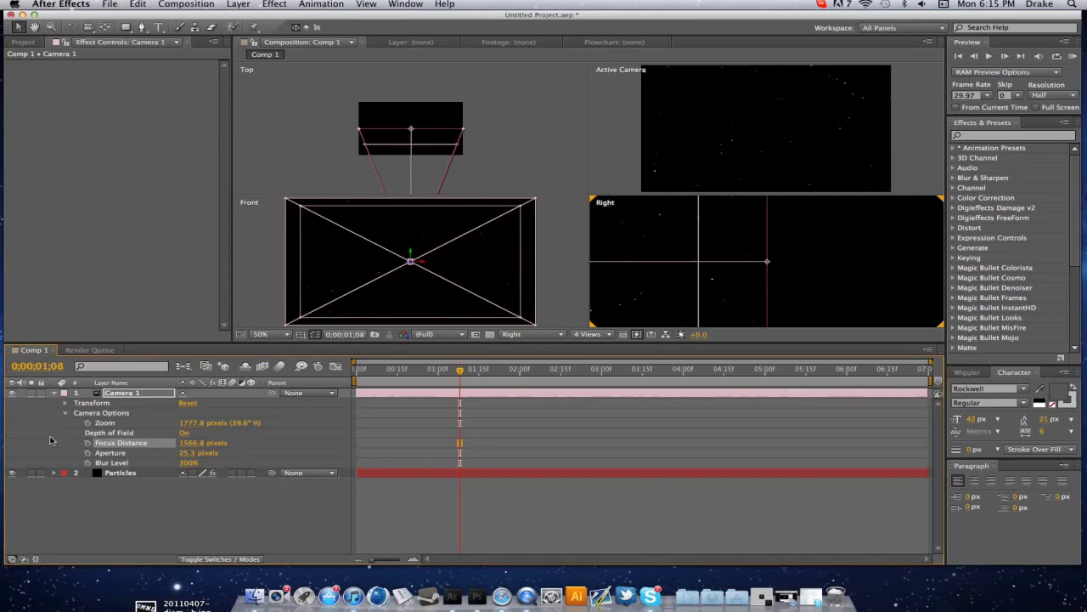
# Step: Try lowering Camera 1's Focus Distance further to about 1507.8 pixels, and undo that change
pyautogui.moveTo(183, 442); pyautogui.dragTo(156, 445)
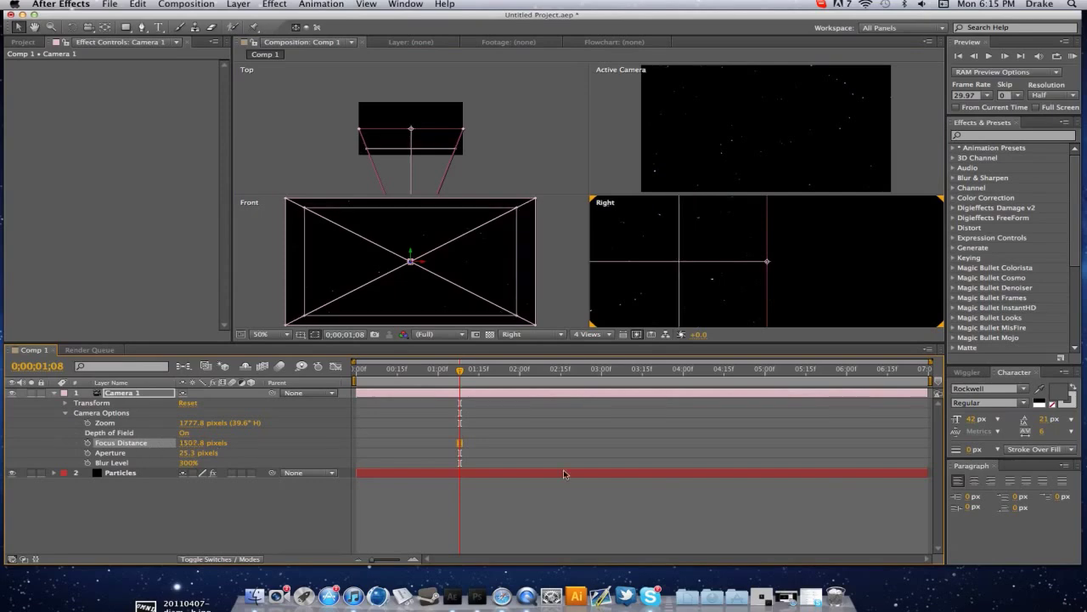
pyautogui.click(123, 393)
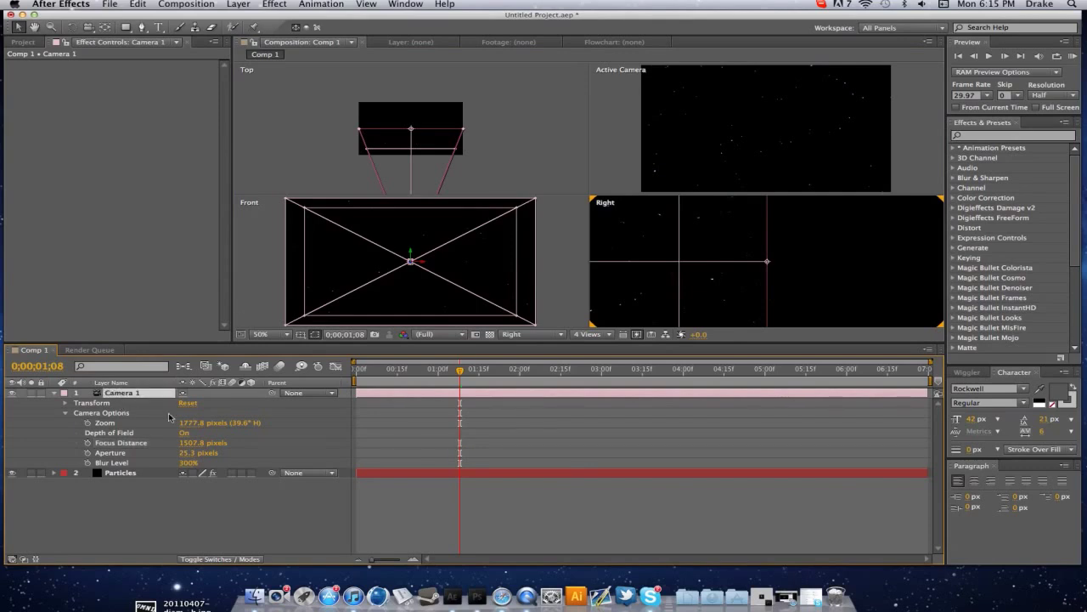
pyautogui.press('super+z')
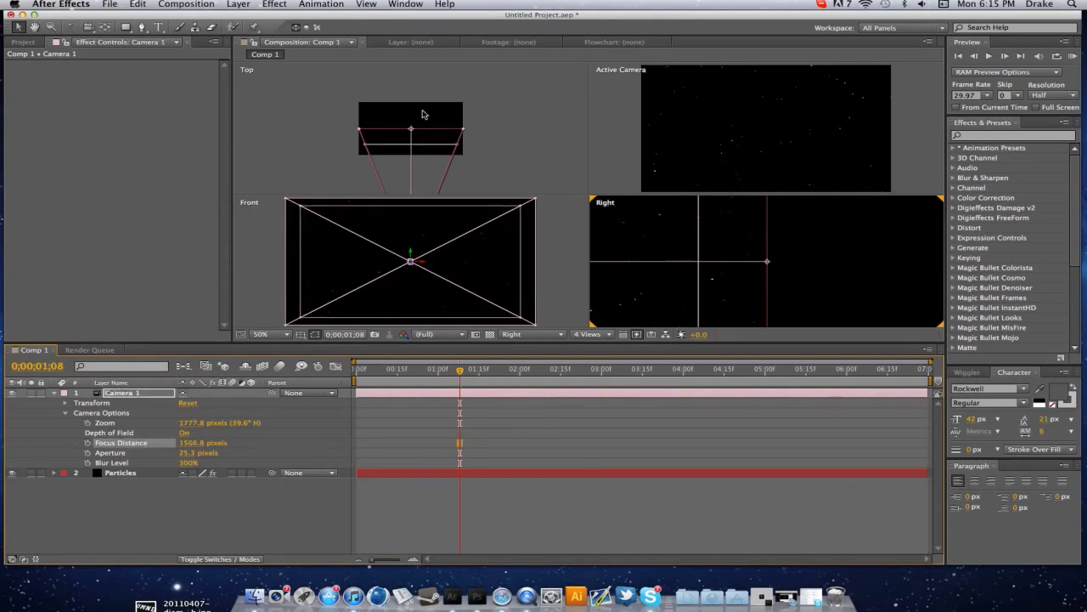
# Step: Return the composition to 1 View and play a RAM preview of the particles with the camera blur
pyautogui.click(605, 335)
pyautogui.click(599, 345)
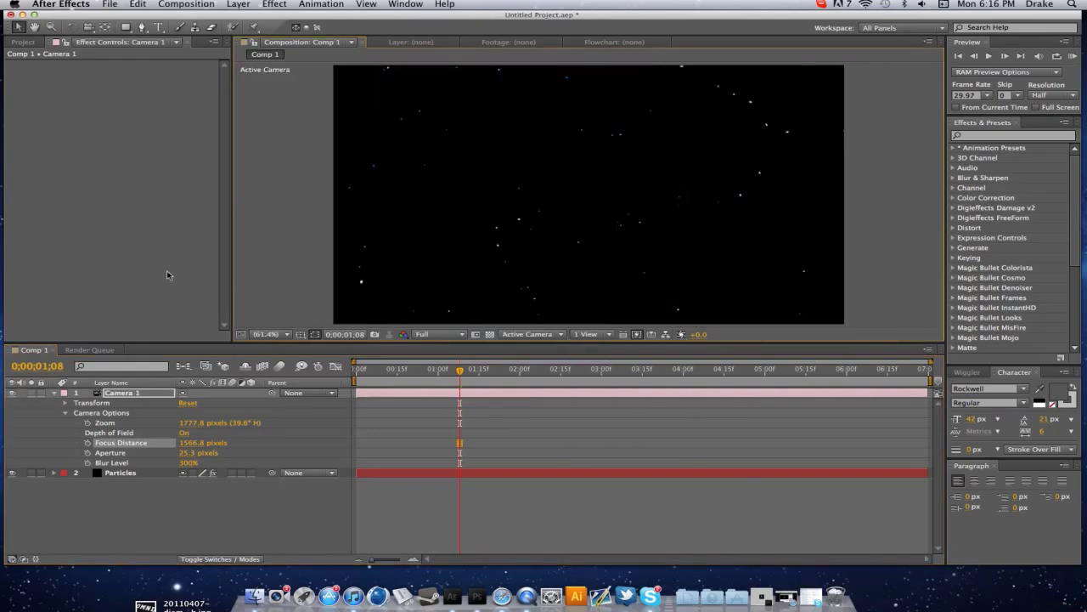
pyautogui.click(599, 520)
pyautogui.click(1072, 56)
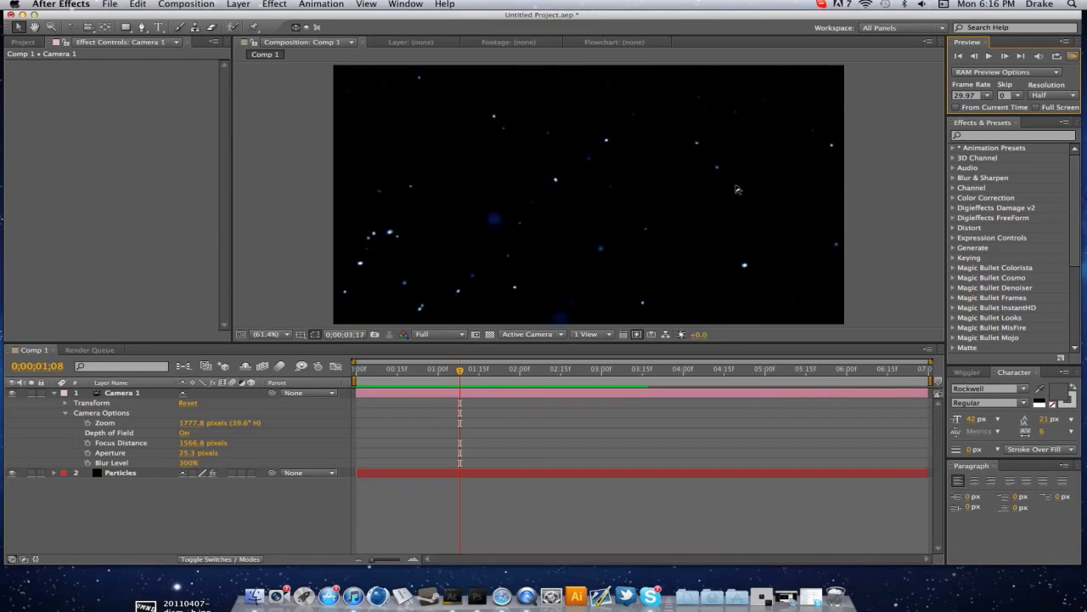
pyautogui.press('space')
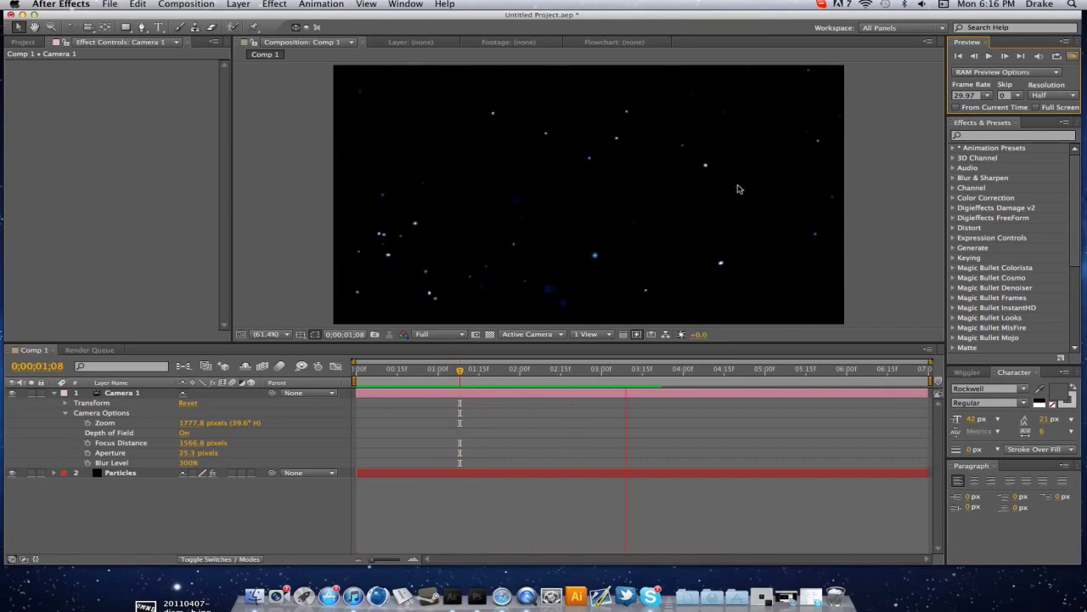
pyautogui.press('space')
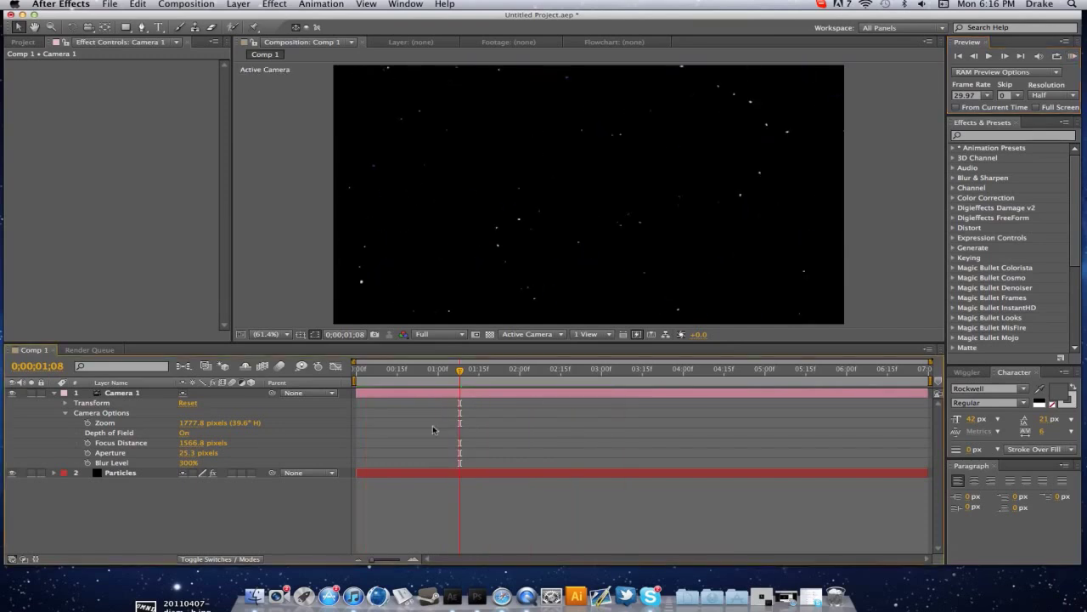
# Step: Select Camera 1 and collapse its Camera Options, leaving the layer expanded to its Transform and Camera Options groups
pyautogui.click(406, 392)
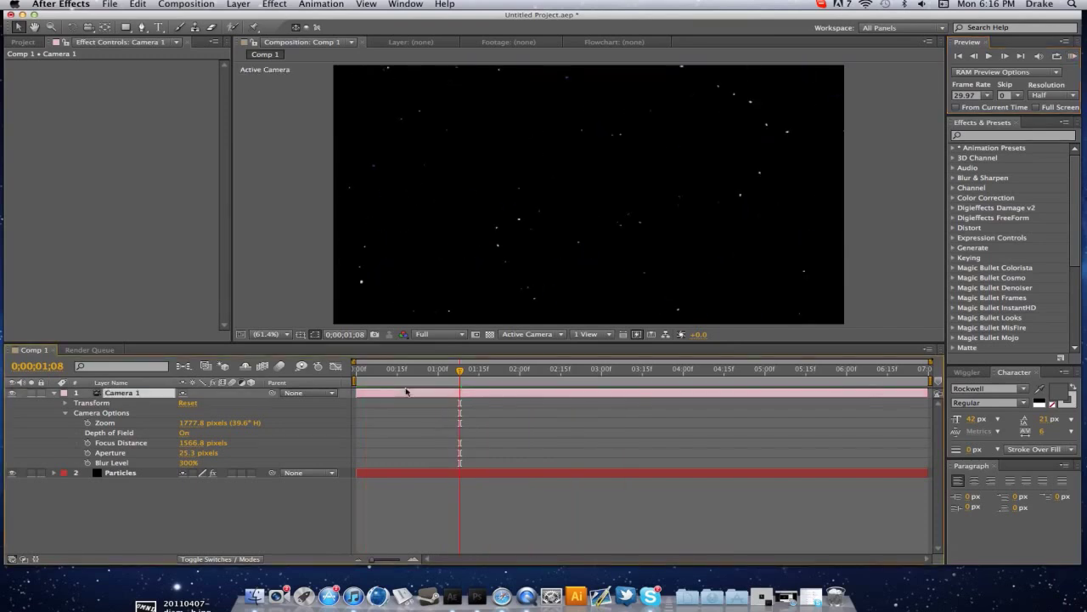
pyautogui.click(66, 413)
pyautogui.click(55, 393)
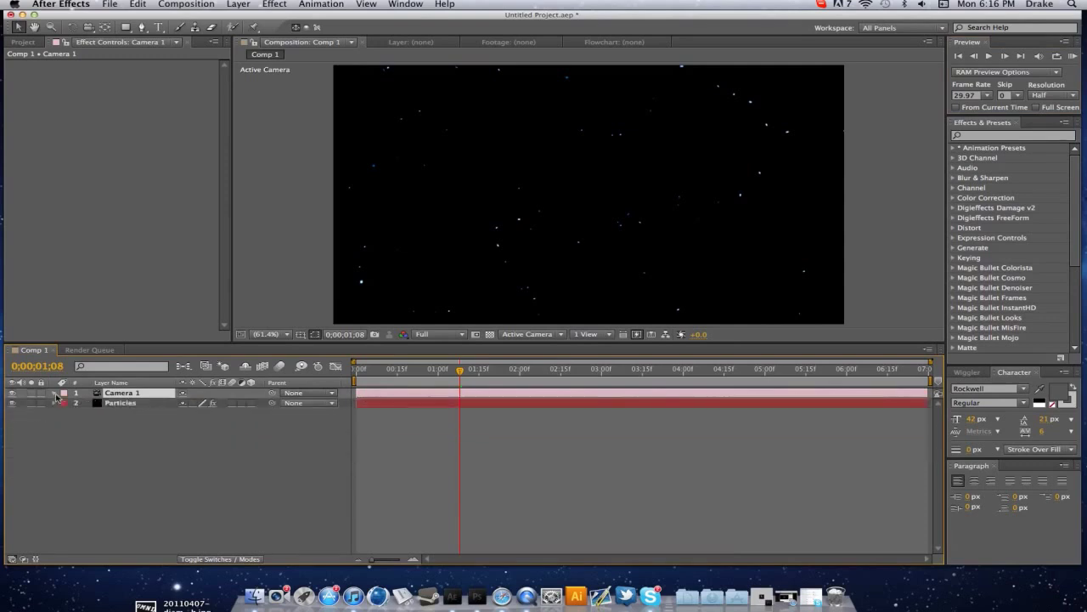
pyautogui.click(55, 394)
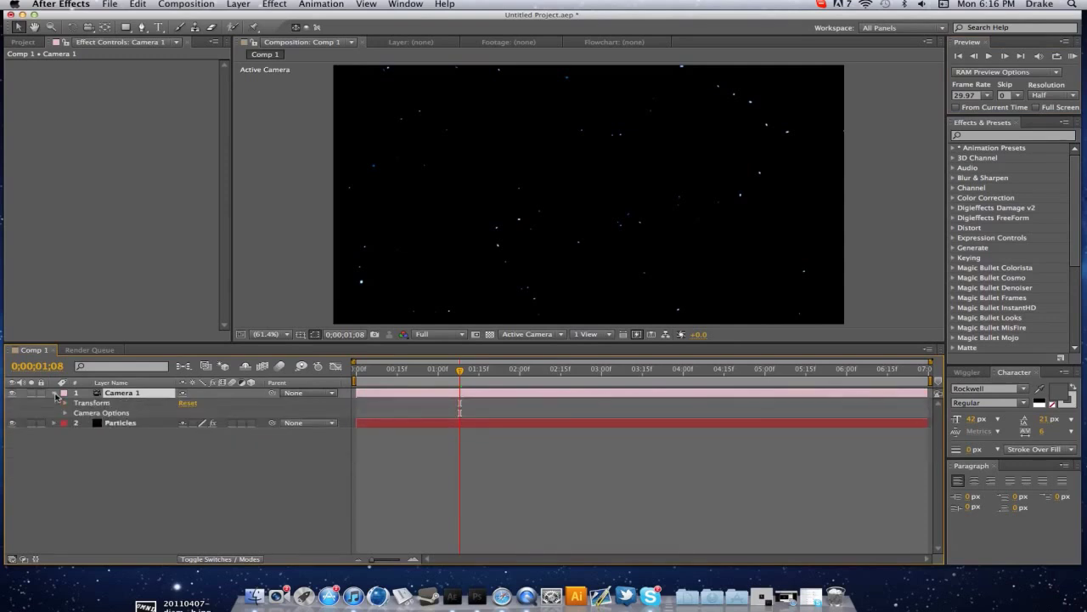